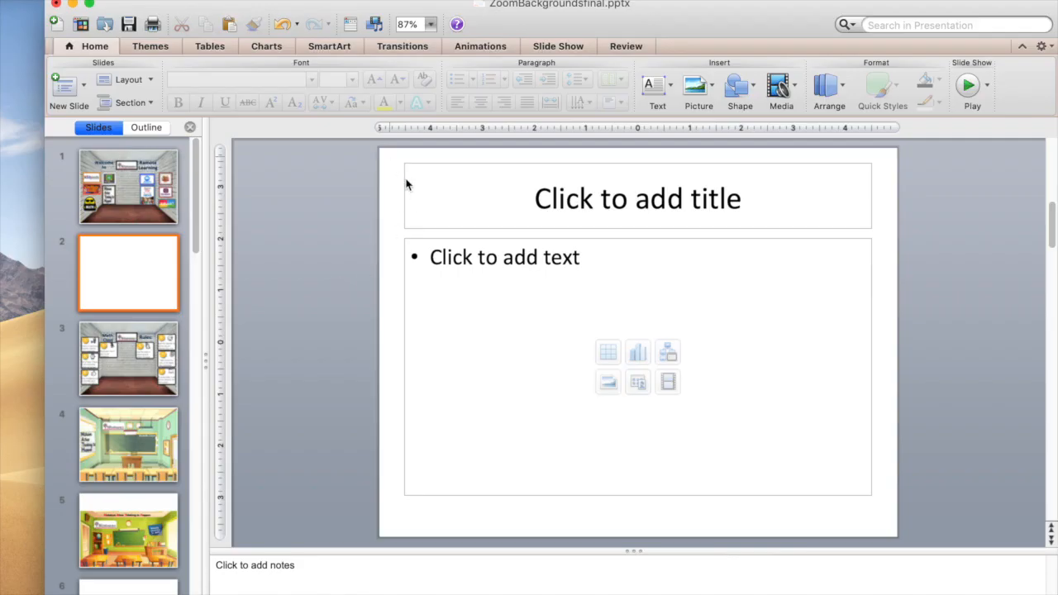
Step: Delete the title and content placeholders from slide 2
drag(393, 164, 895, 522)
key(Delete)
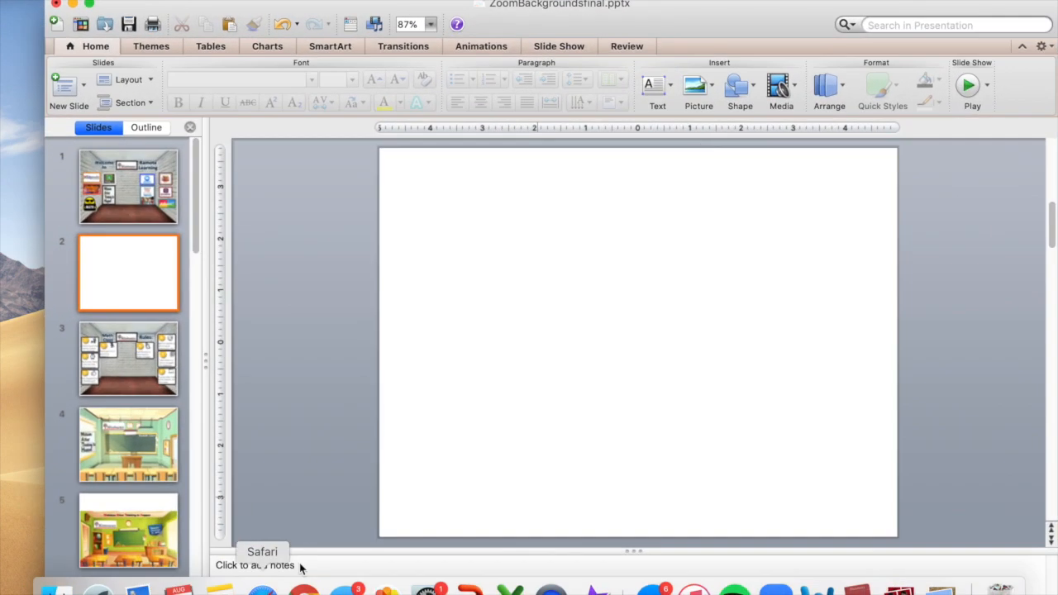
Step: Switch to Safari and search Google for "bookcase background for zoom"
click(263, 588)
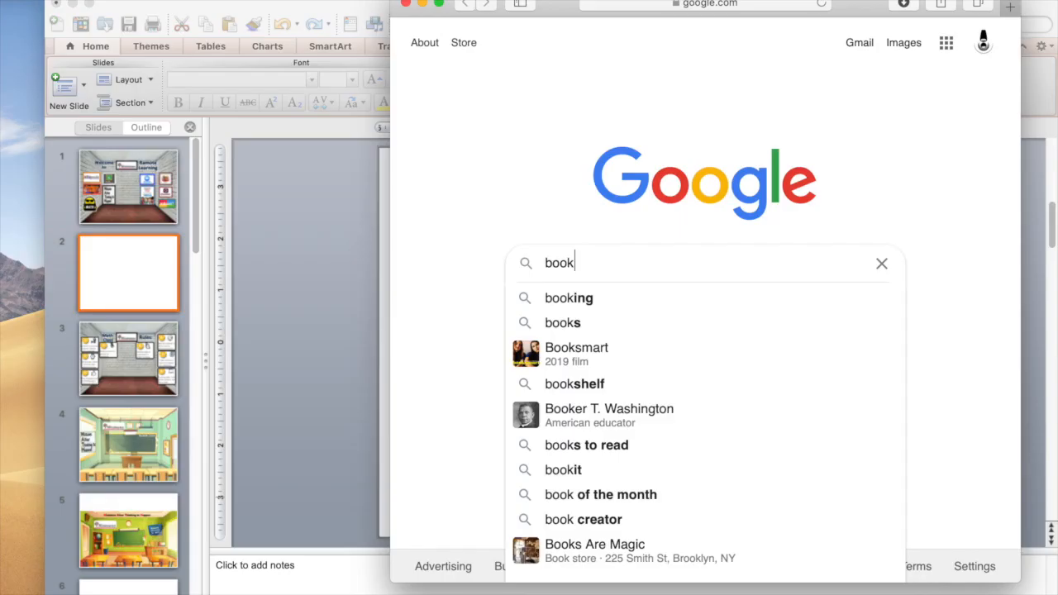
text(ca)
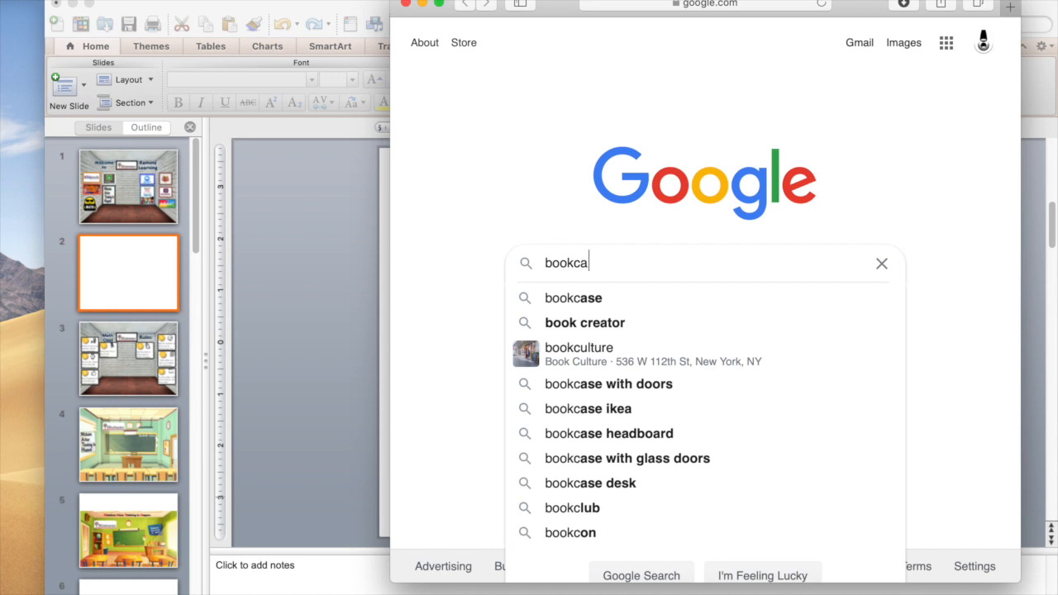
text(se backgrou)
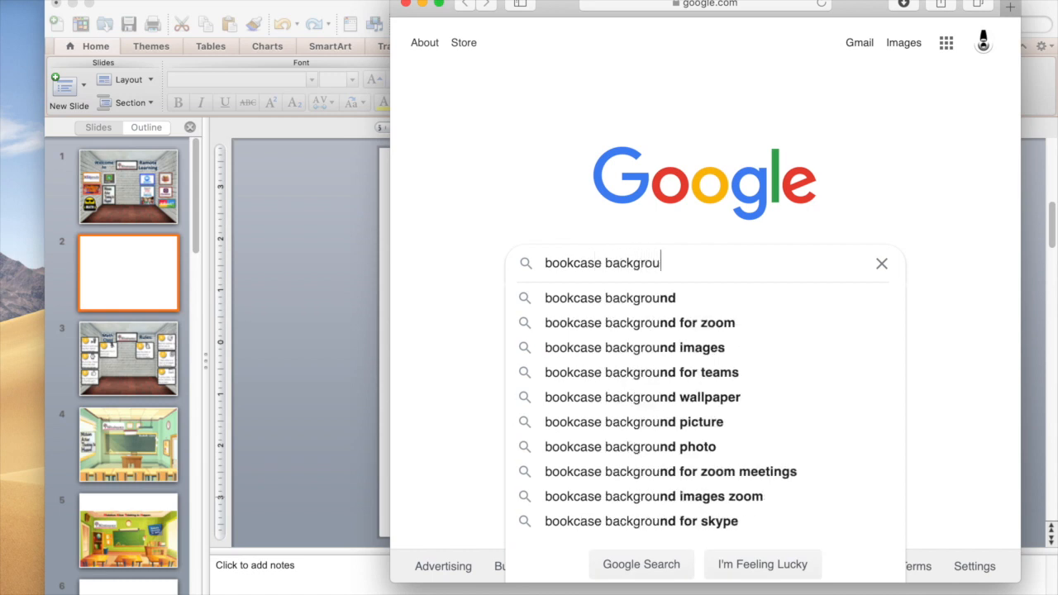
text(nd for zoom)
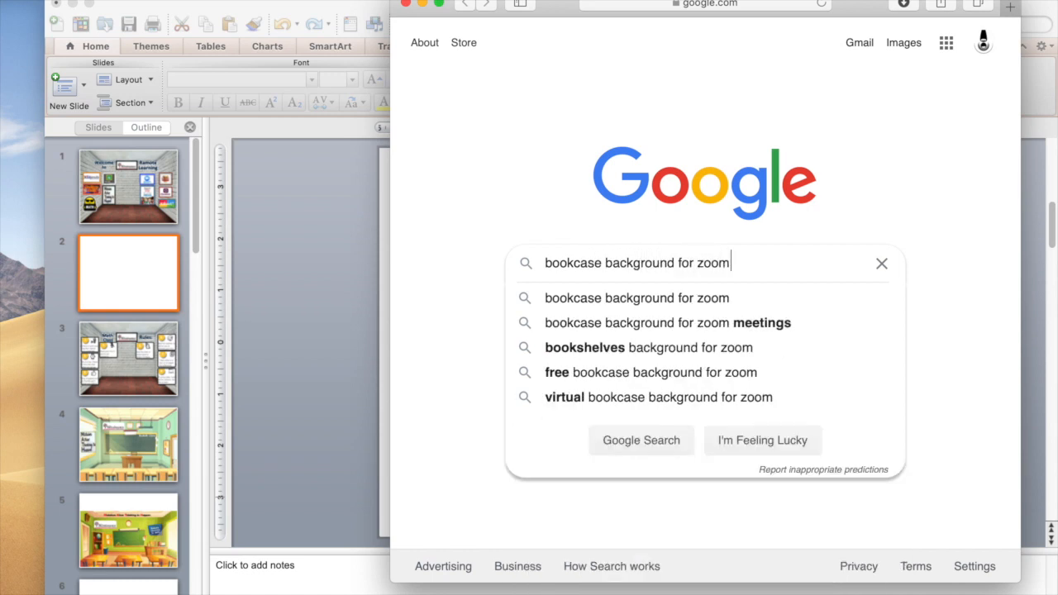
key(Return)
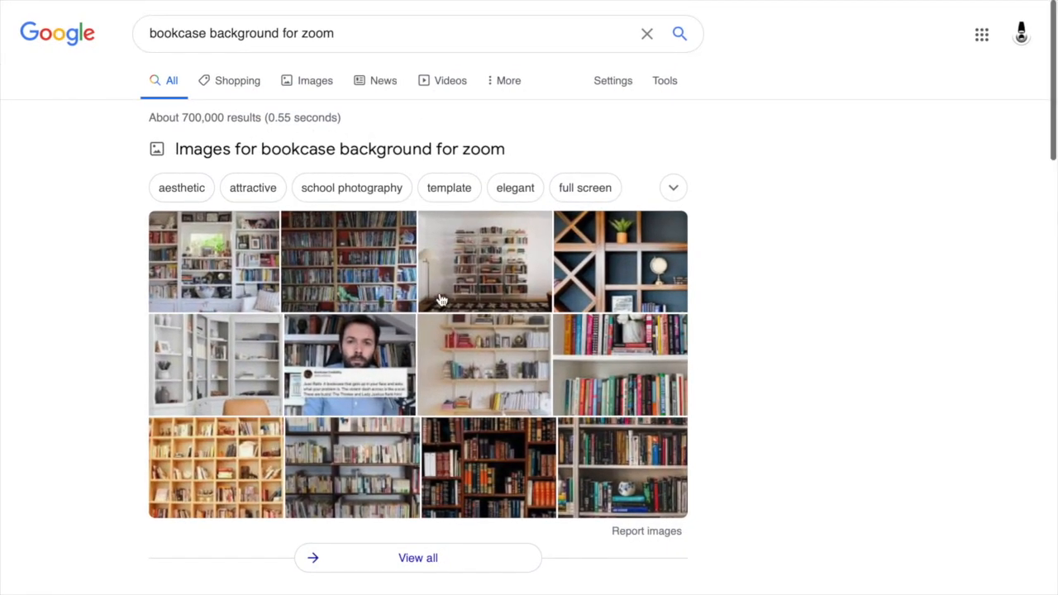
Step: Preview several bookcase images from the results and copy the "Try a credibility bookshelf" picture from The Hustle
click(253, 241)
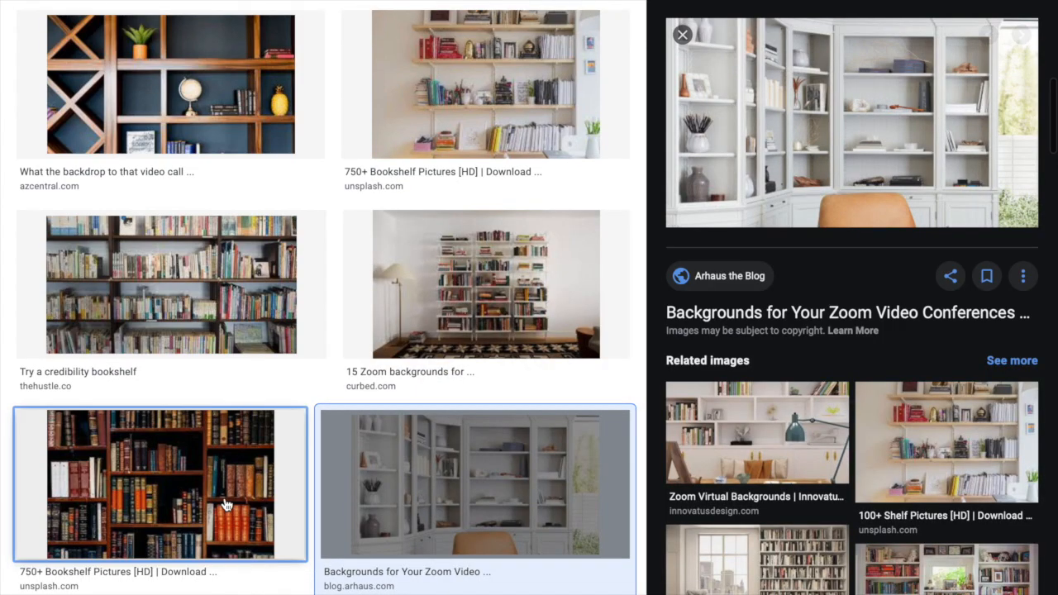
click(232, 500)
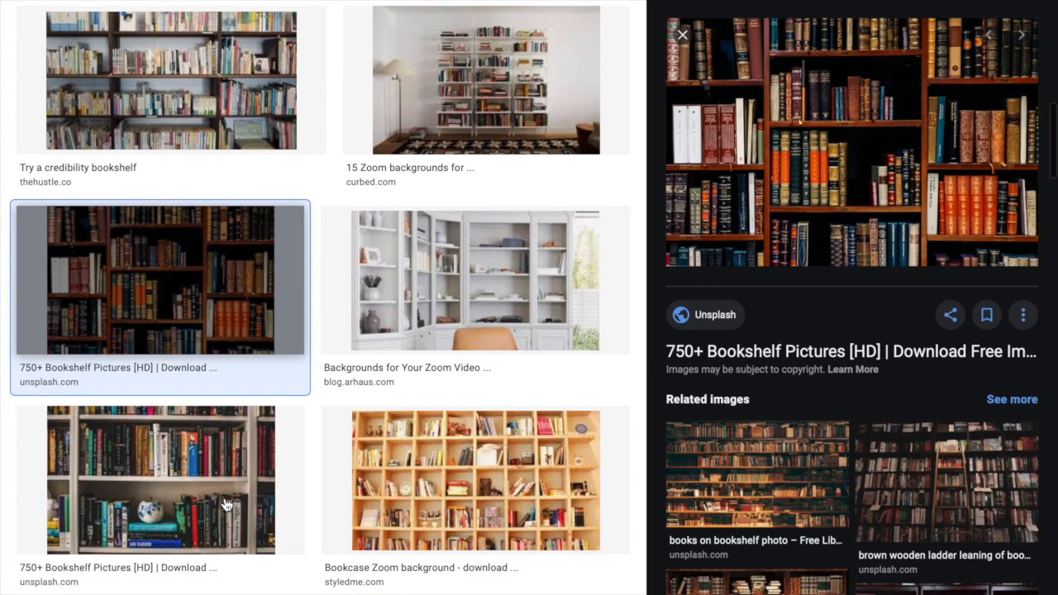
click(225, 504)
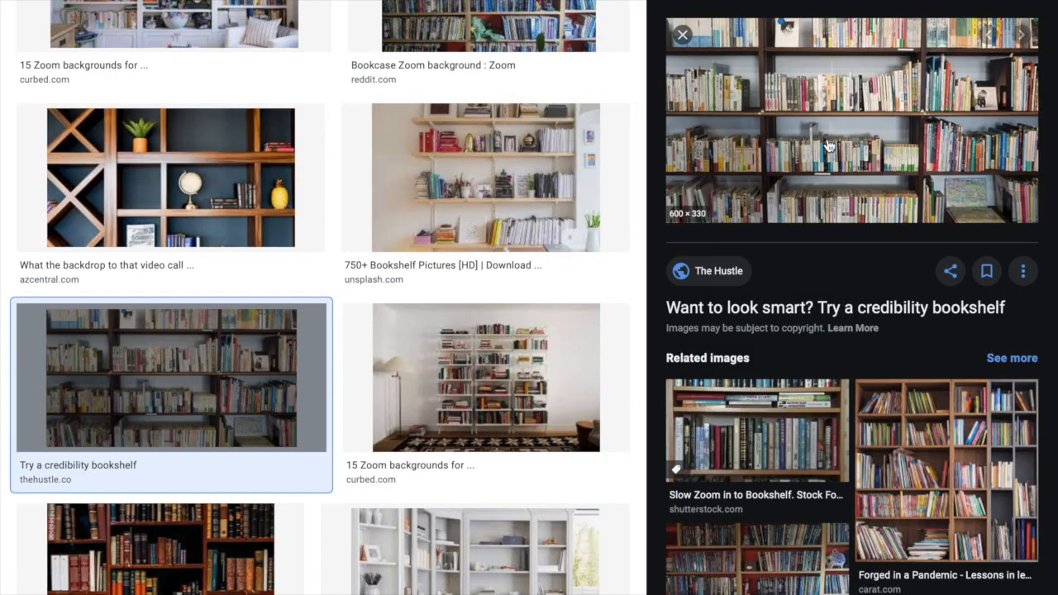
right_click(829, 146)
click(852, 396)
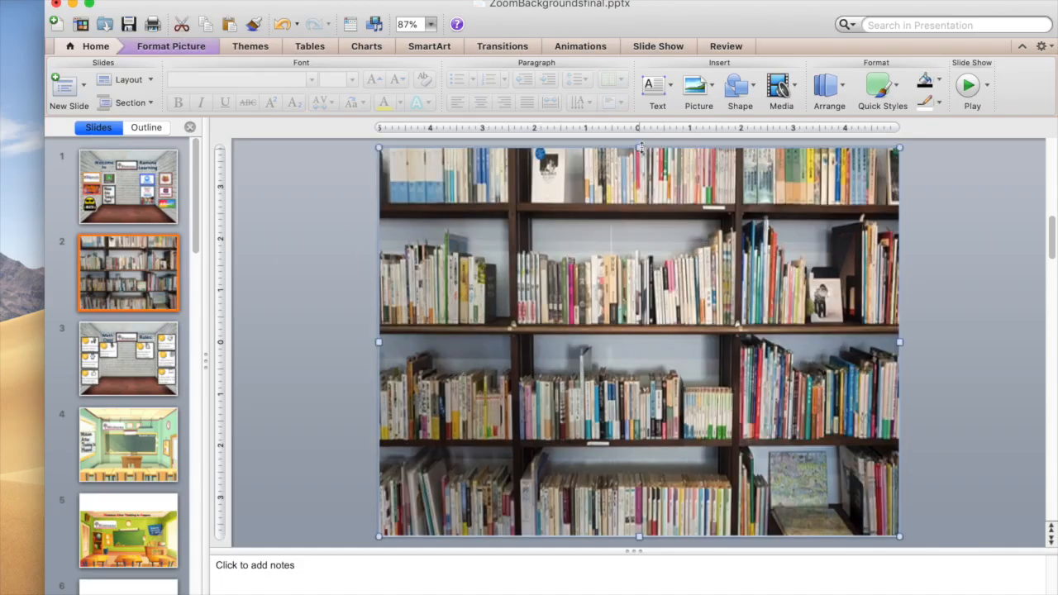
Step: Lower the upper edge of the bookcase picture on slide 2 to leave a blank band above it, and open slide 8
drag(638, 147, 629, 197)
drag(639, 260, 637, 231)
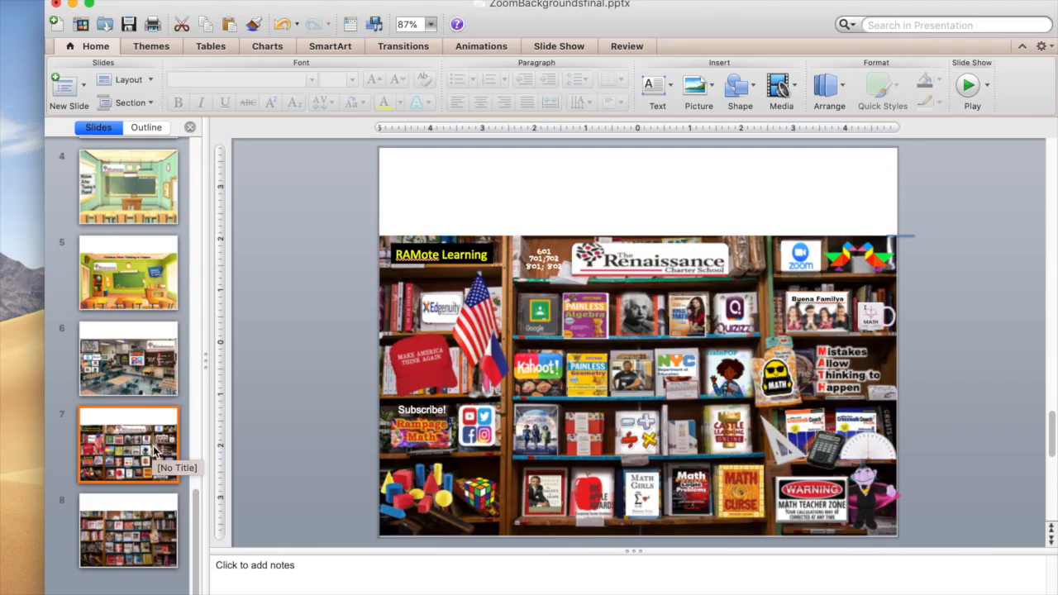
click(139, 520)
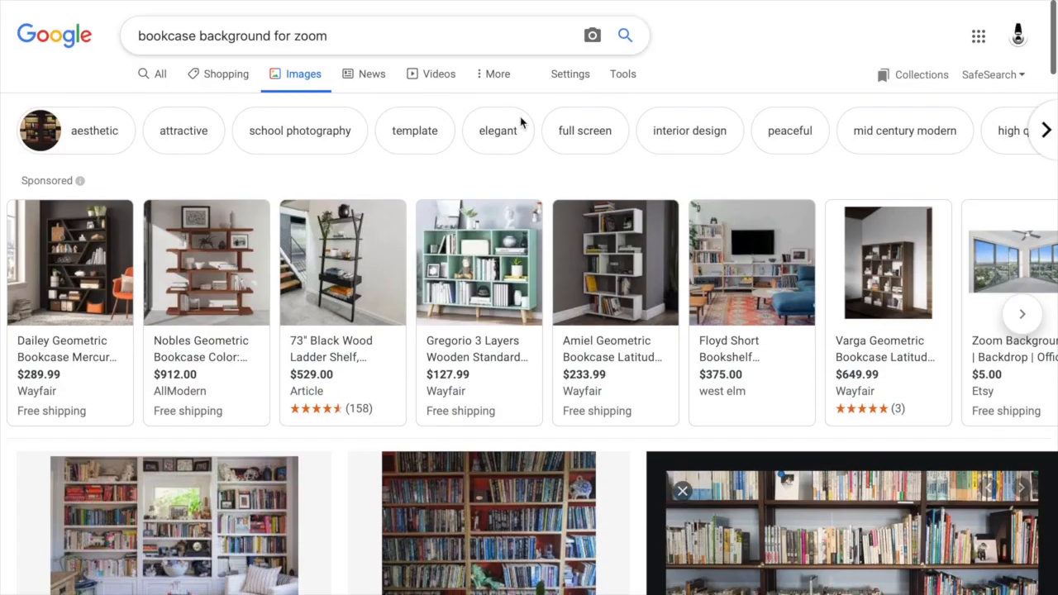
Step: Replace the Google Images query in Safari with "google classroom" and run the search
click(386, 37)
drag(386, 36, 2, 27)
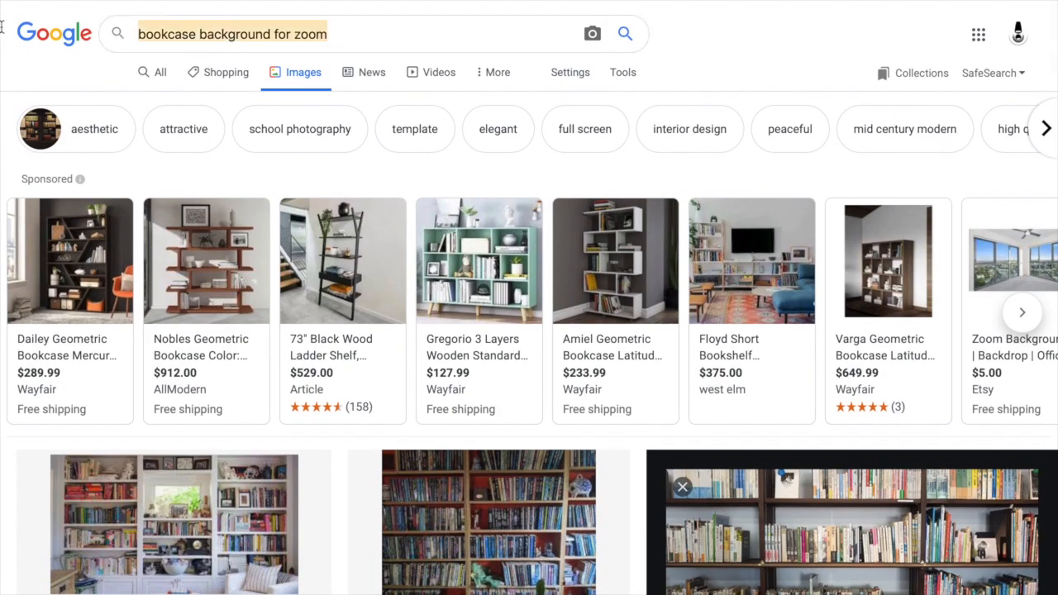
text(k)
key(BackSpace)
text(google classroom)
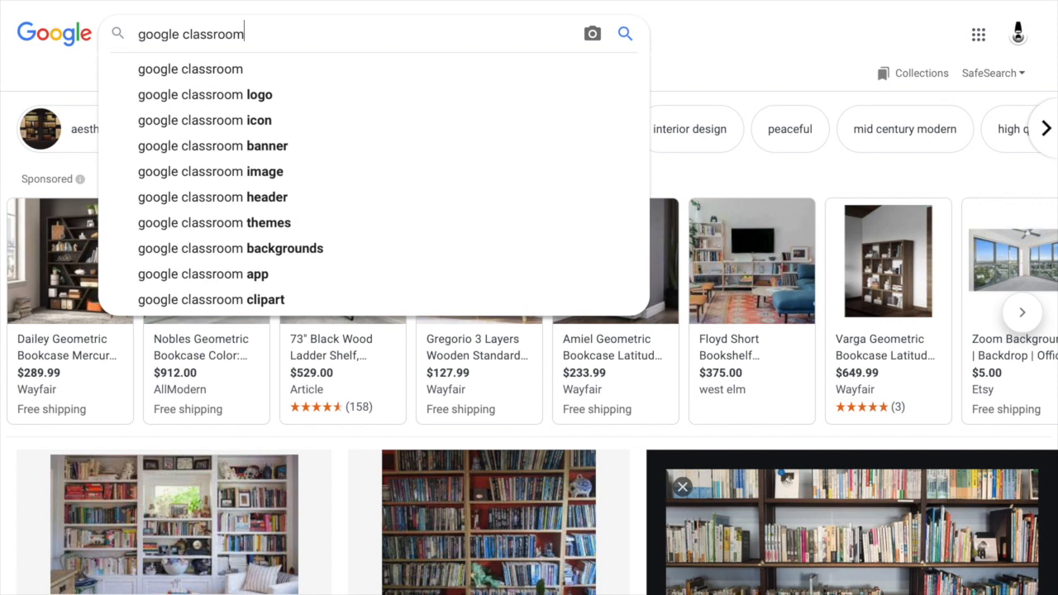
key(Return)
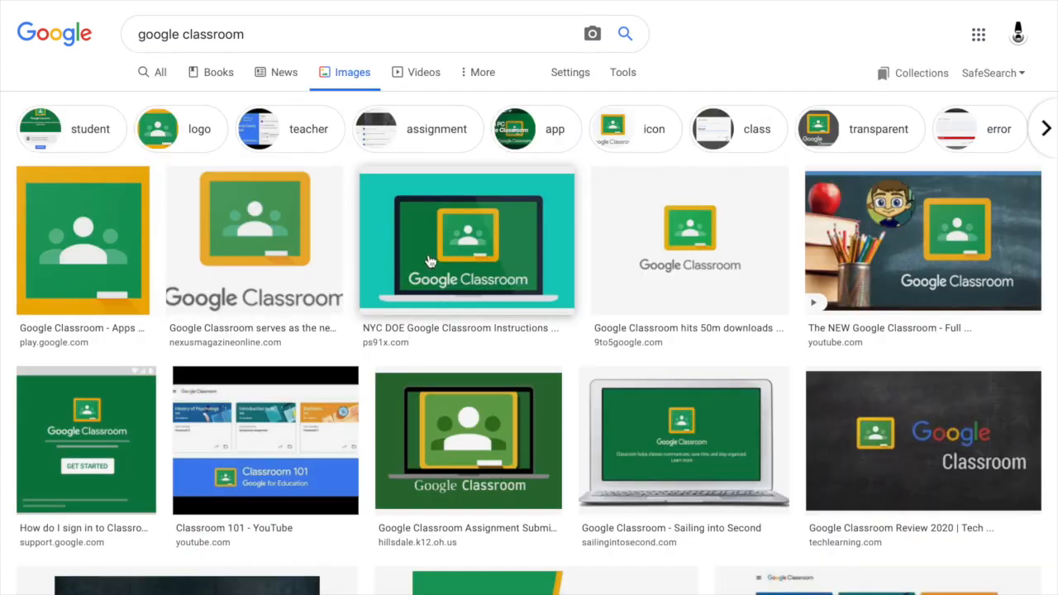
Step: Find the plain green Google Classroom icon from EdTech Awesomeness in the results and copy the image
scroll(626, 408, down, 2)
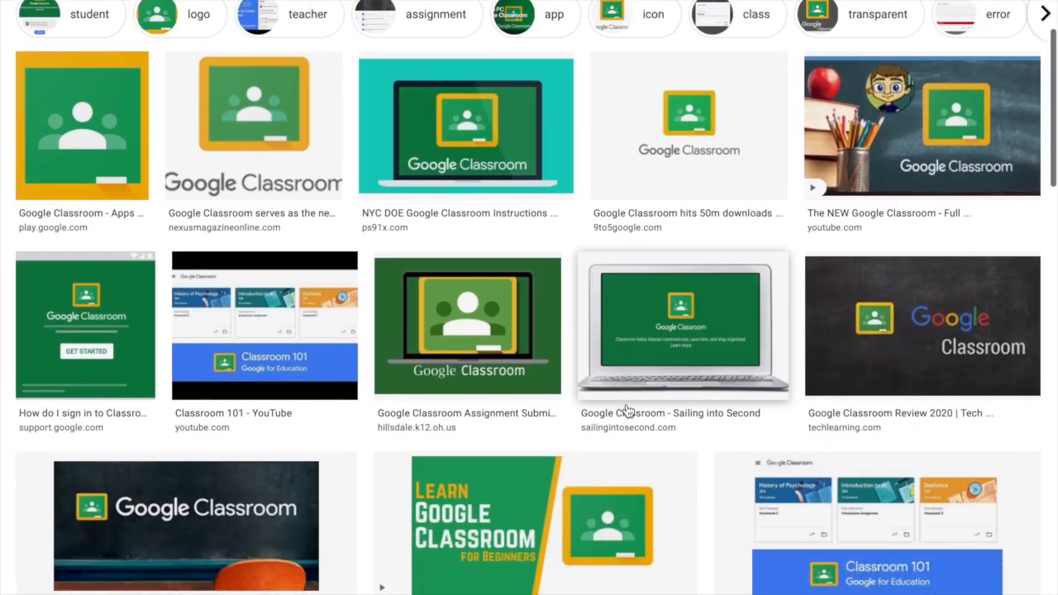
scroll(626, 408, down, 5)
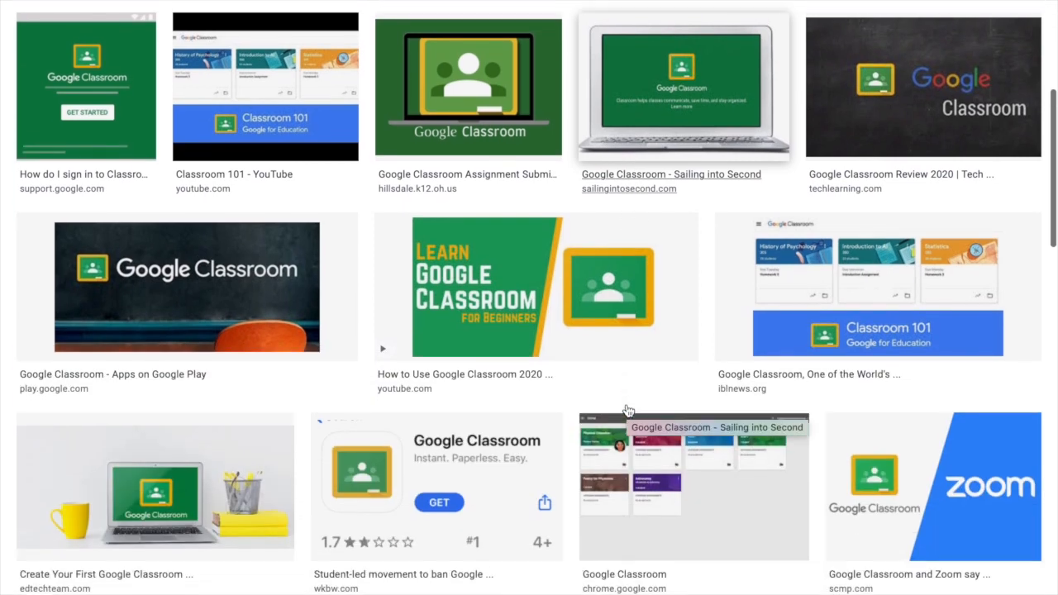
scroll(628, 410, down, 5)
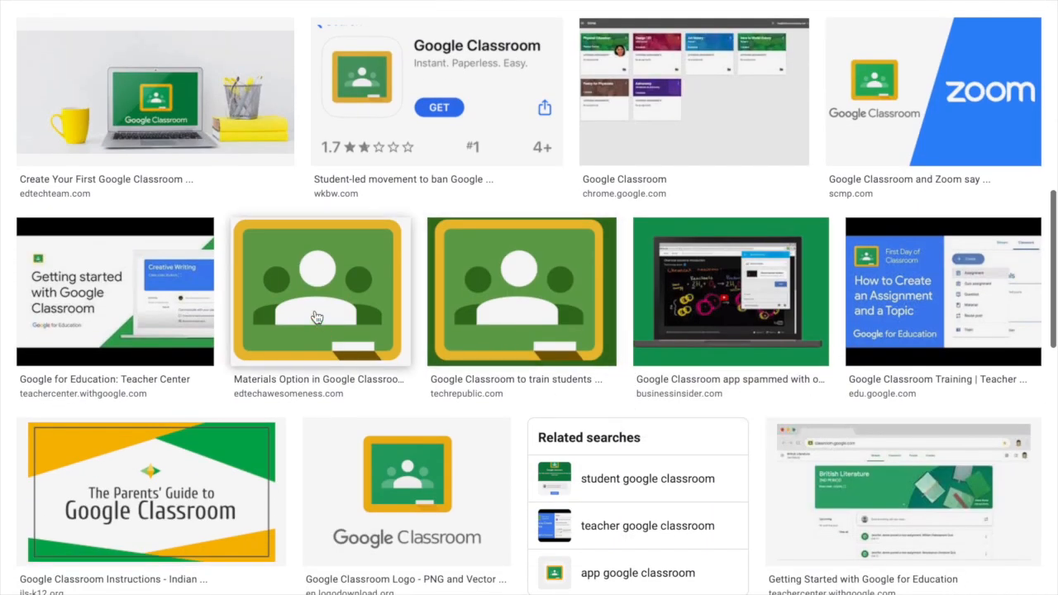
click(315, 315)
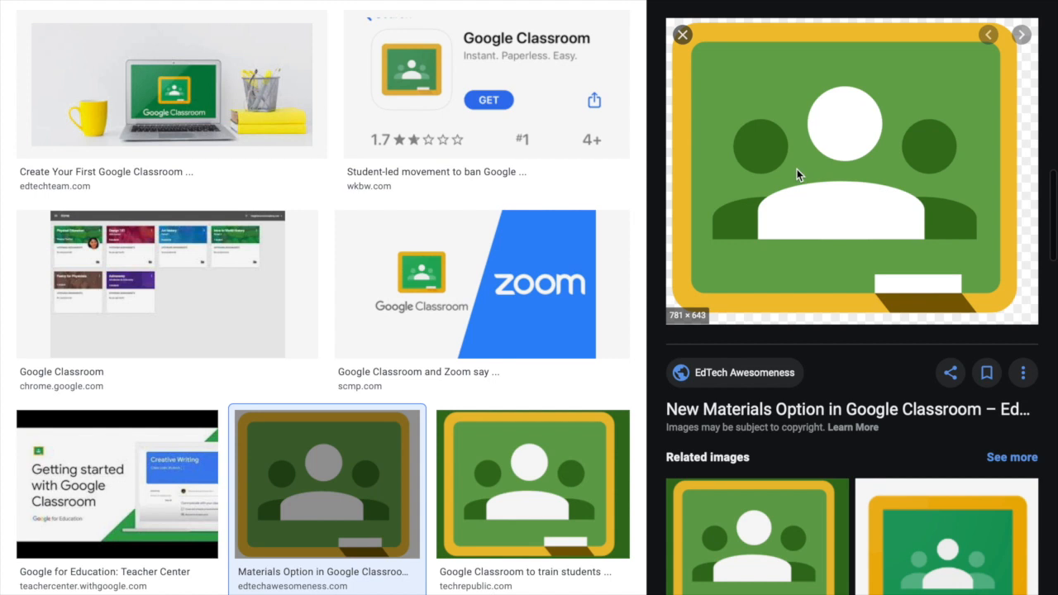
right_click(796, 169)
click(846, 429)
Step: Switch back to PowerPoint, paste the Google Classroom icon onto slide 8 and shrink it to roughly book size
key(ctrl+Up)
click(732, 405)
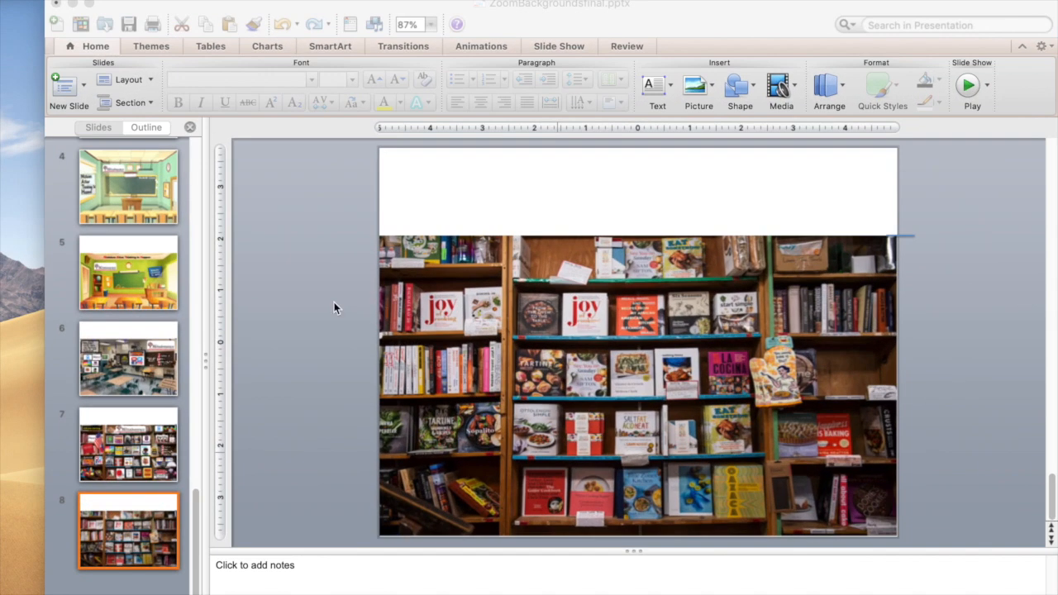
key(super+v)
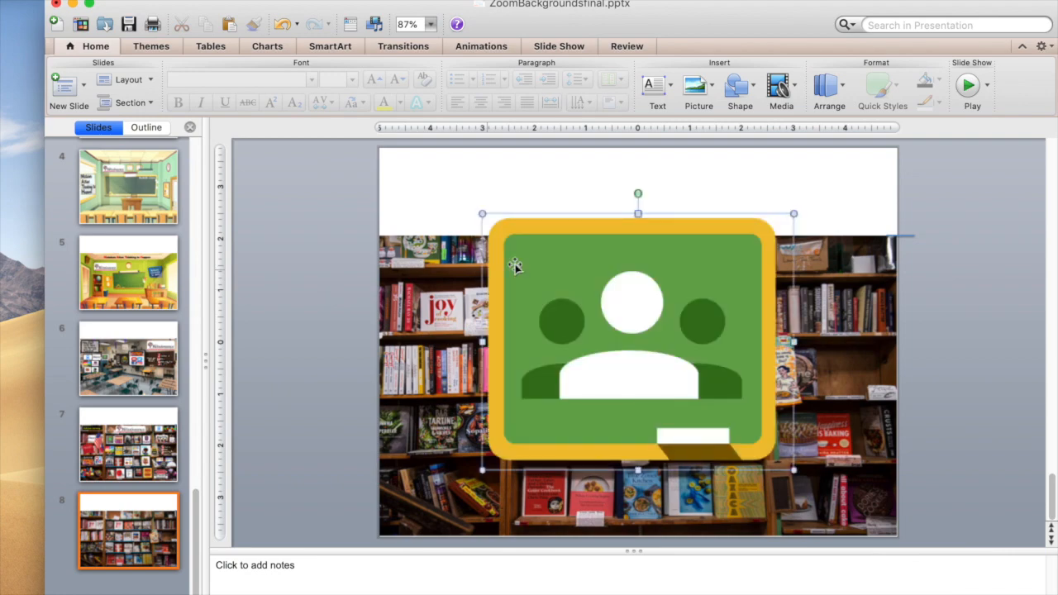
drag(483, 214, 715, 403)
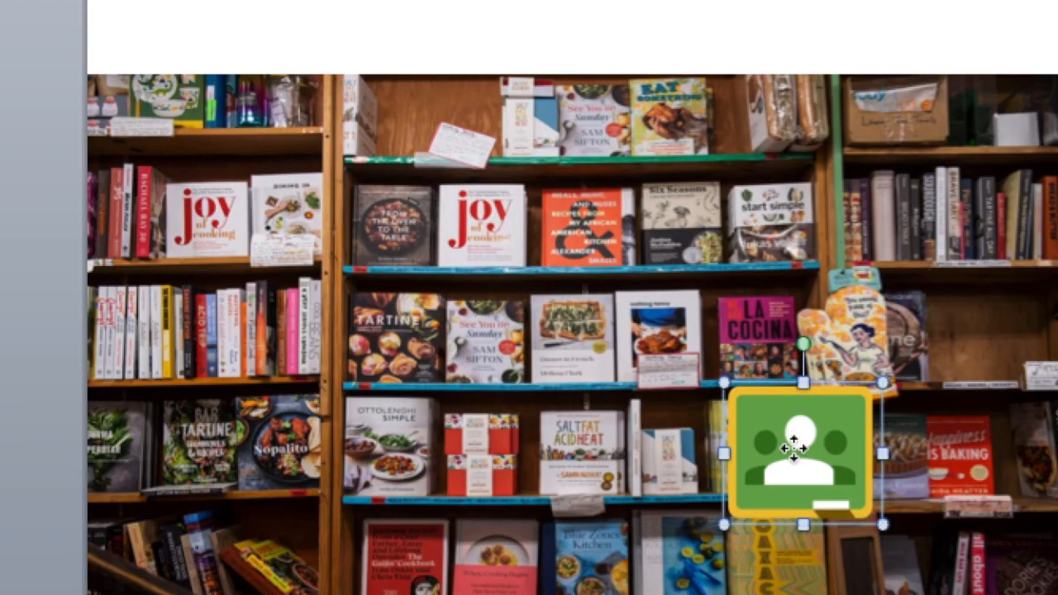
Step: Move the Google Classroom icon over the "Joy of Cooking" book in the left bookcase section and resize it to cover that book
drag(794, 446, 241, 188)
drag(171, 123, 240, 162)
drag(286, 215, 213, 219)
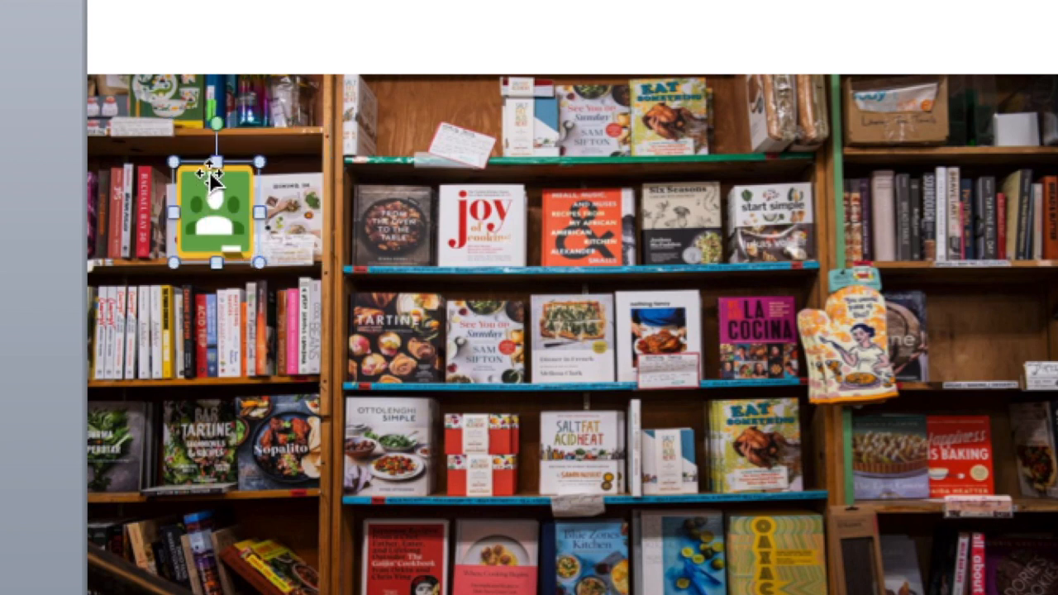
drag(215, 166, 200, 216)
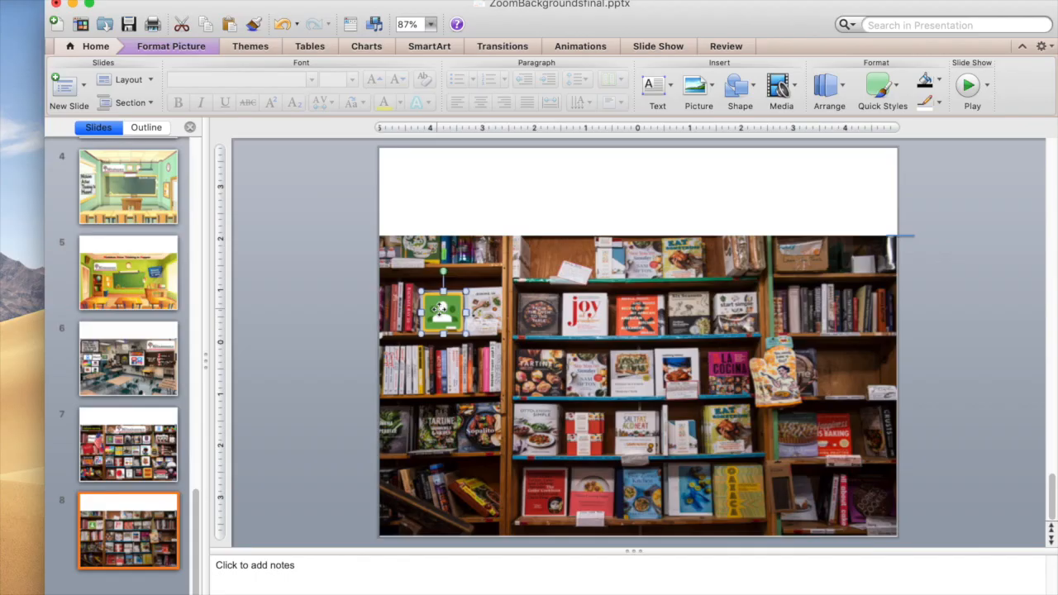
key(Escape)
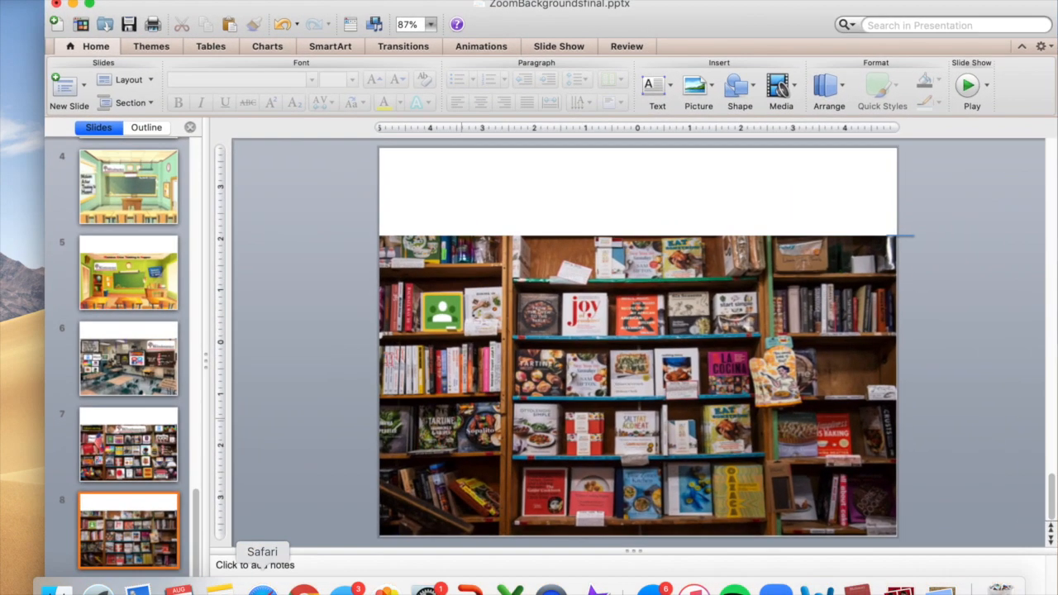
Step: Switch to Safari and search Google for "math books for teens"
click(262, 565)
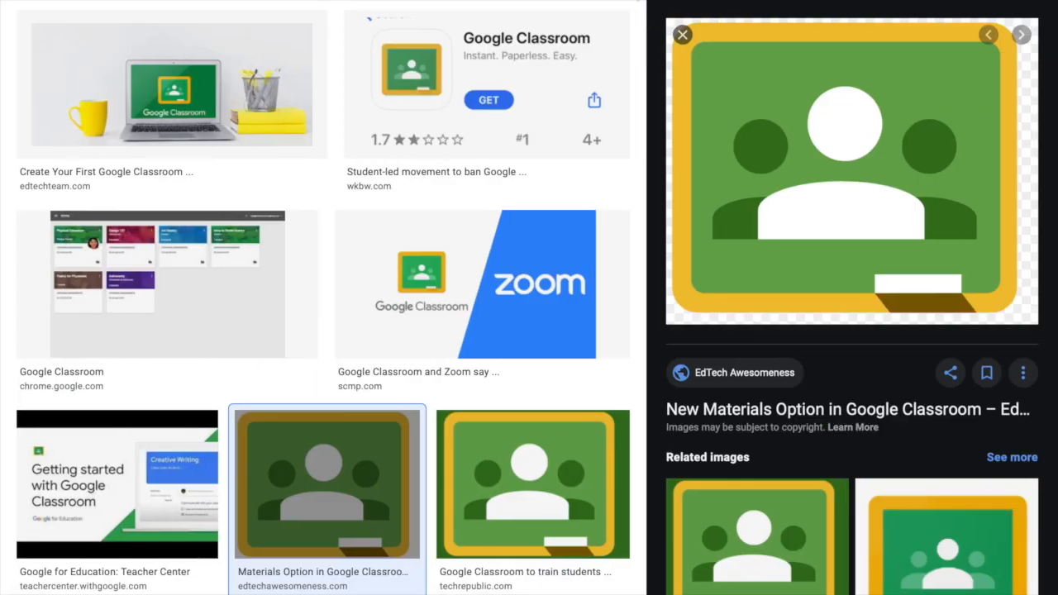
key(super+l)
text(math book)
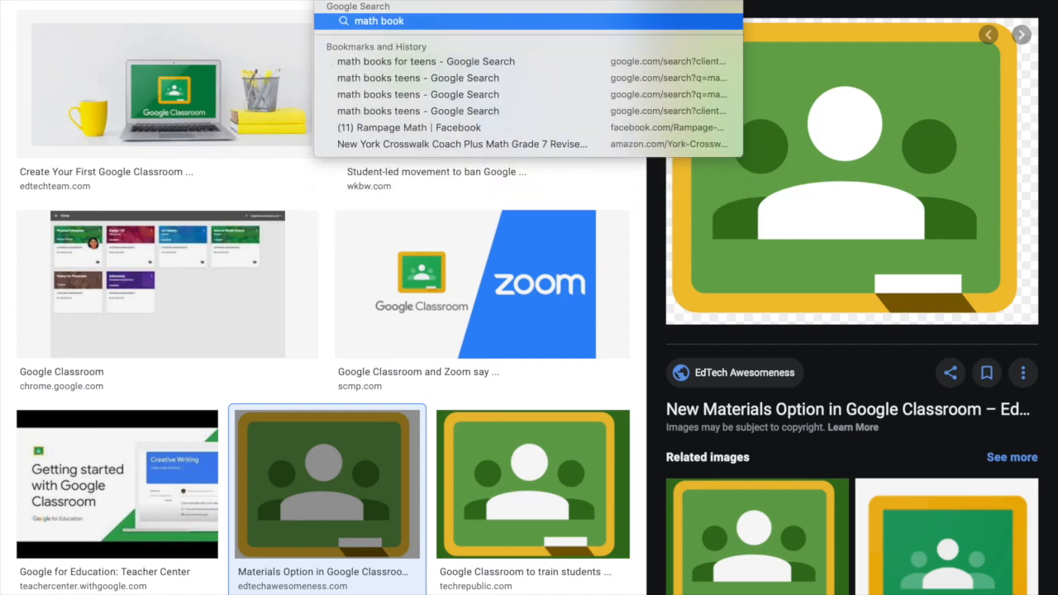
text(s for teens)
key(Return)
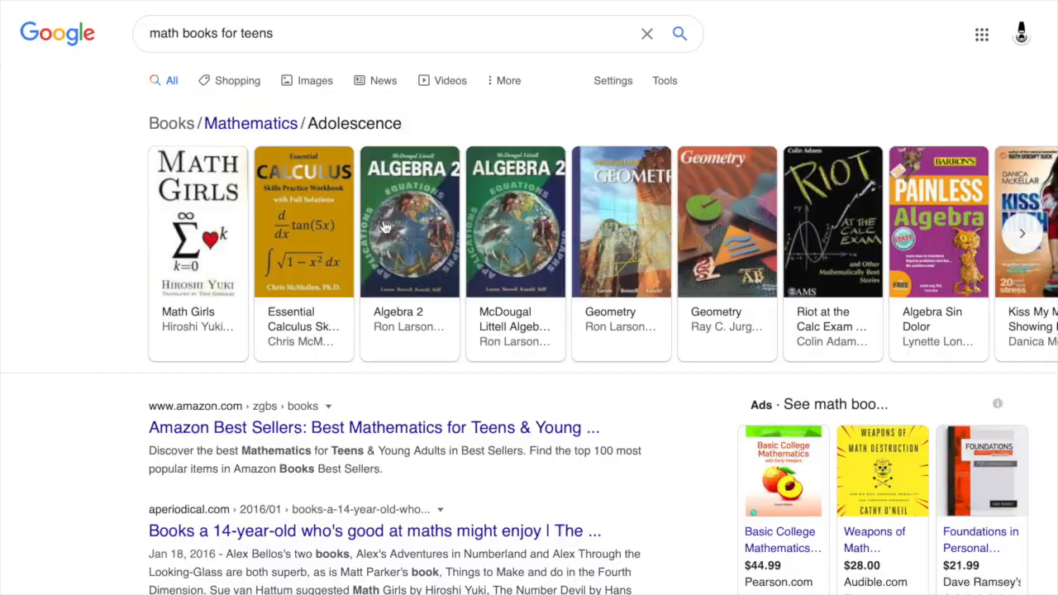
Step: Find the "Math Curse" book cover among the image results and copy the image
scroll(405, 273, down, 10)
scroll(460, 368, down, 1)
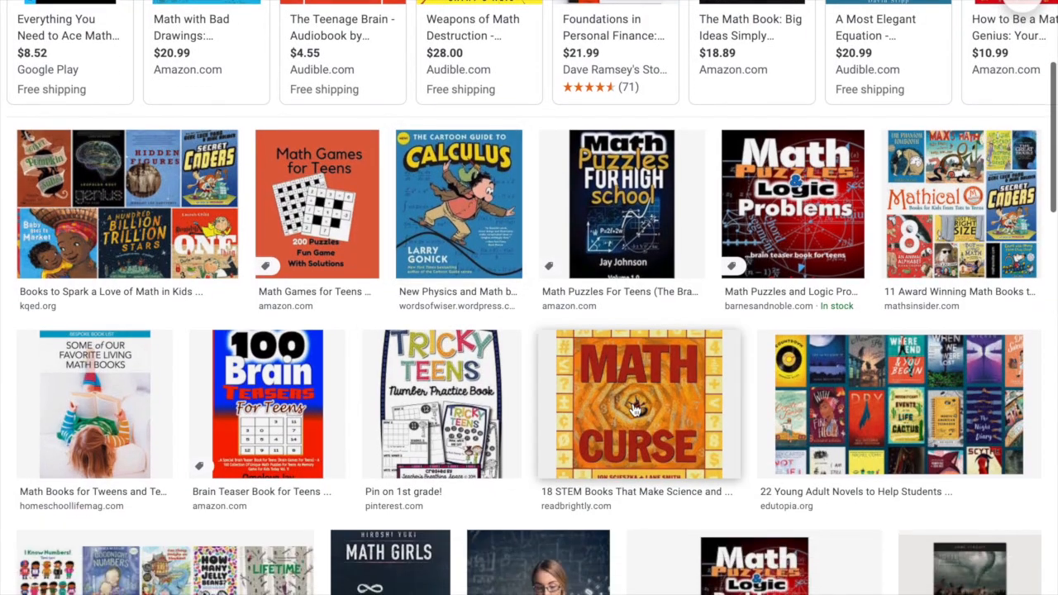
click(634, 407)
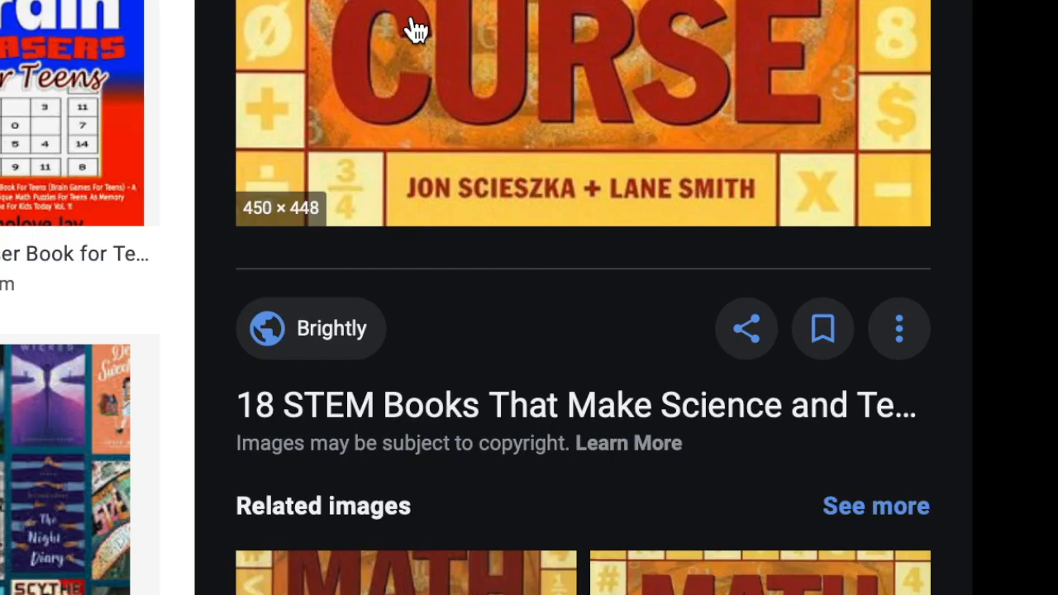
right_click(416, 31)
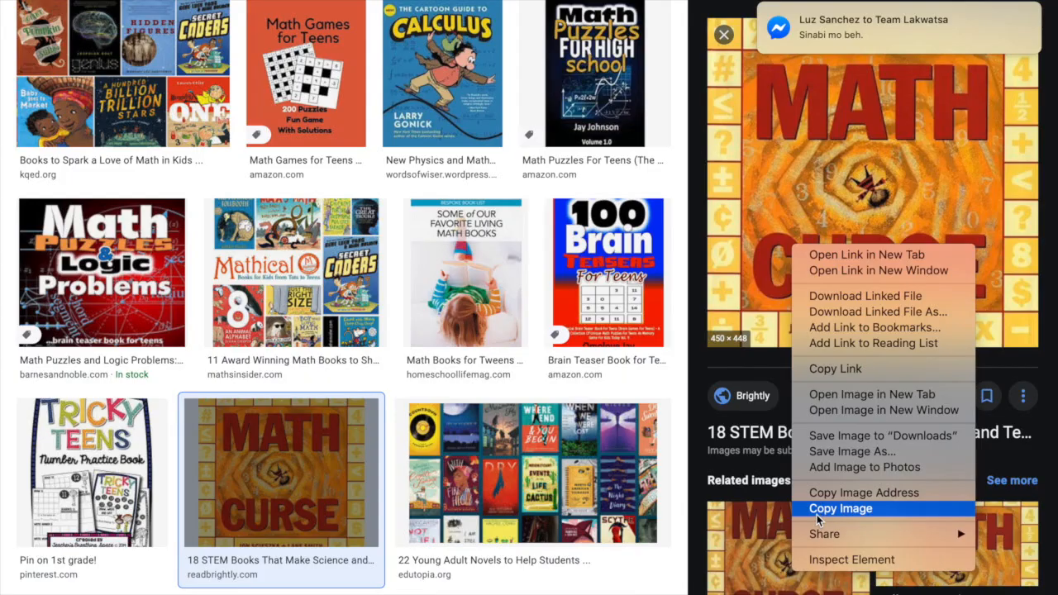
Step: Paste the "Math Curse" cover onto slide 8 in PowerPoint and fit it over the "Oaxaca" book on the lowest middle shelf, about 0.95" by 1.02"
click(465, 582)
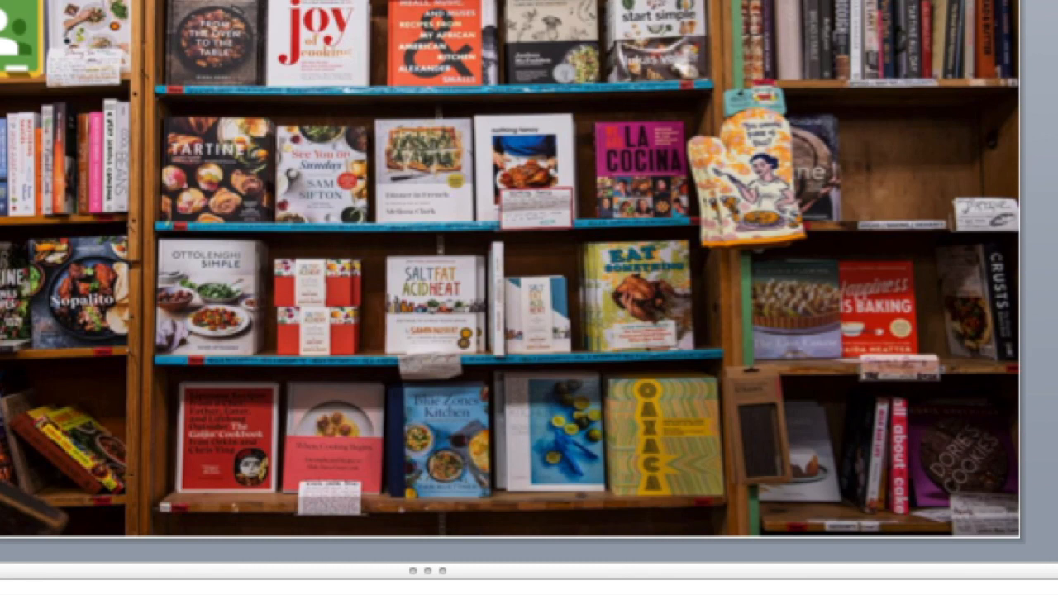
key(super+v)
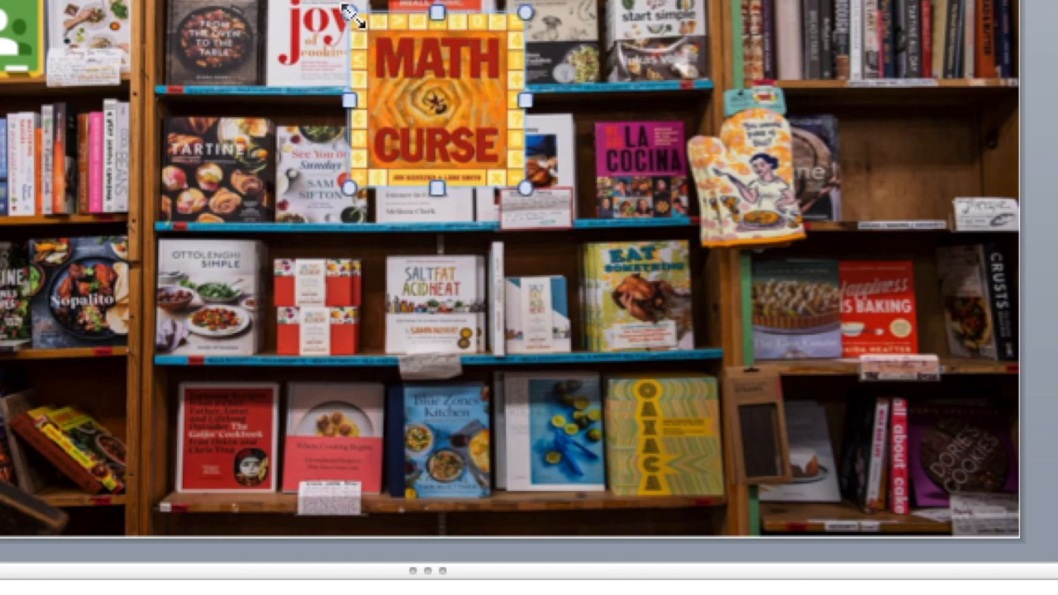
drag(352, 18, 390, 45)
drag(461, 119, 666, 431)
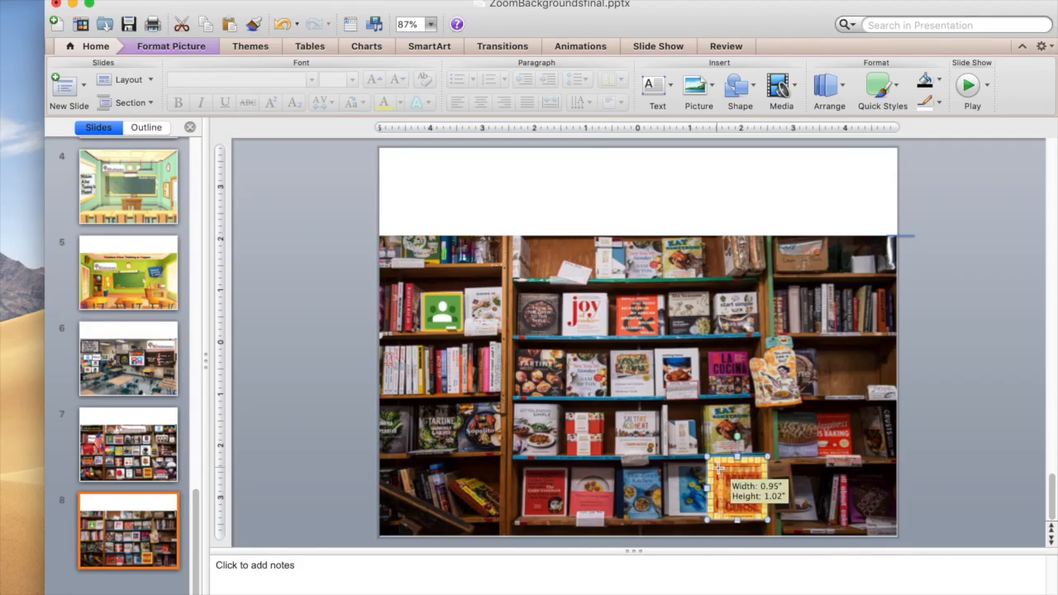
drag(719, 466, 715, 467)
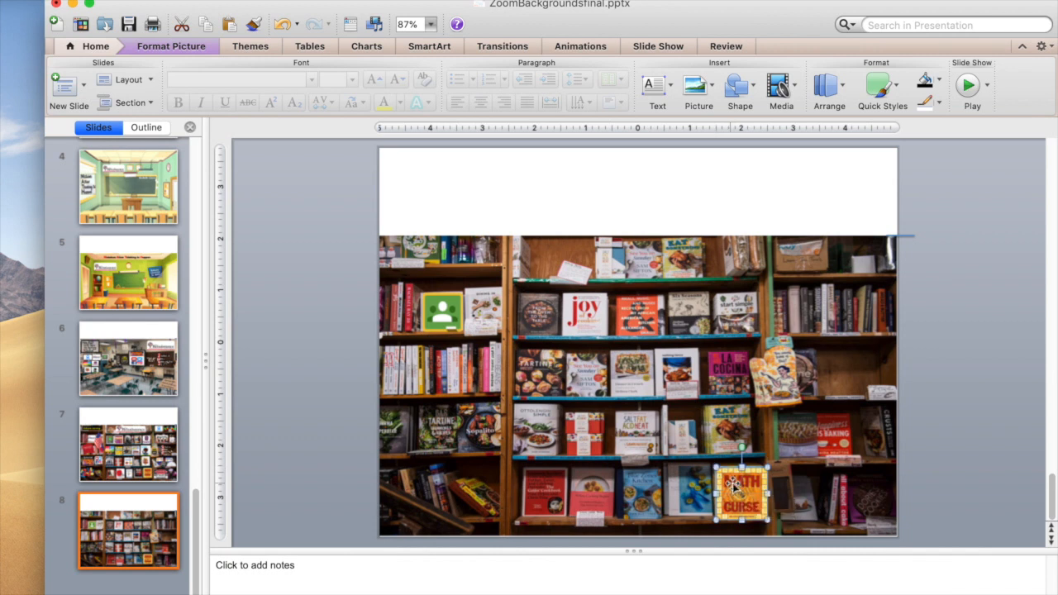
click(730, 93)
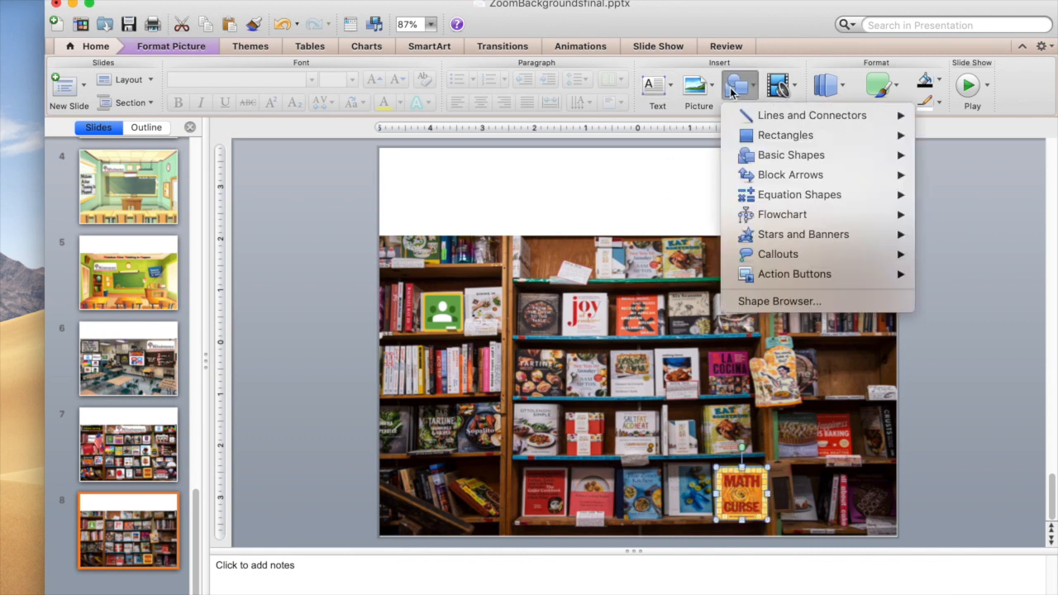
mouse_move(757, 142)
click(929, 144)
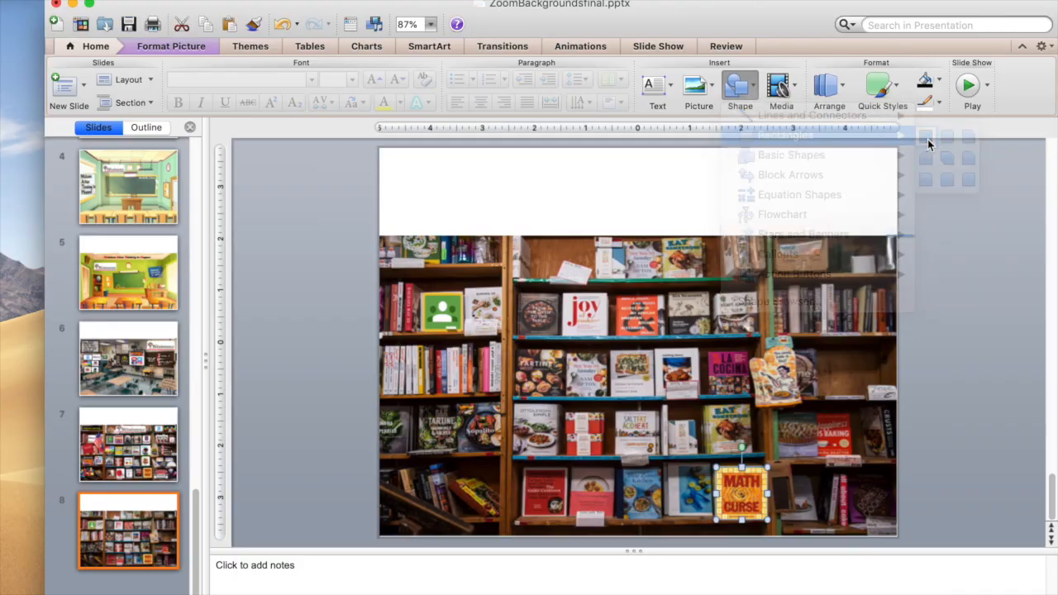
mouse_move(388, 228)
mouse_down()
mouse_move(649, 554)
mouse_move(736, 567)
mouse_move(641, 563)
mouse_up()
drag(488, 360, 482, 368)
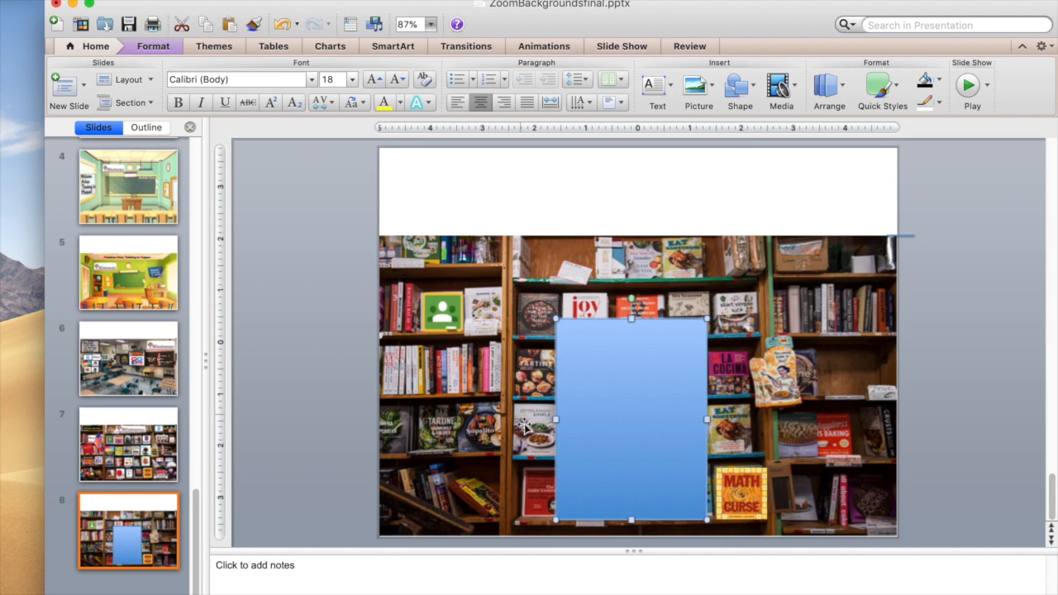
drag(597, 400, 643, 391)
key(Delete)
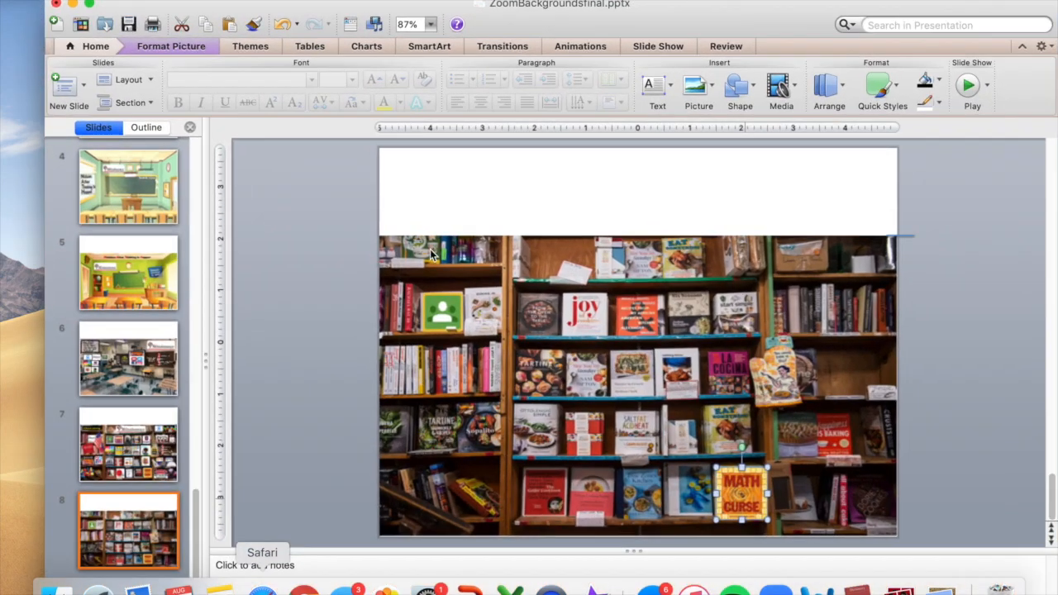
Step: Switch to Safari and search Google Images for "math quotes"
click(263, 589)
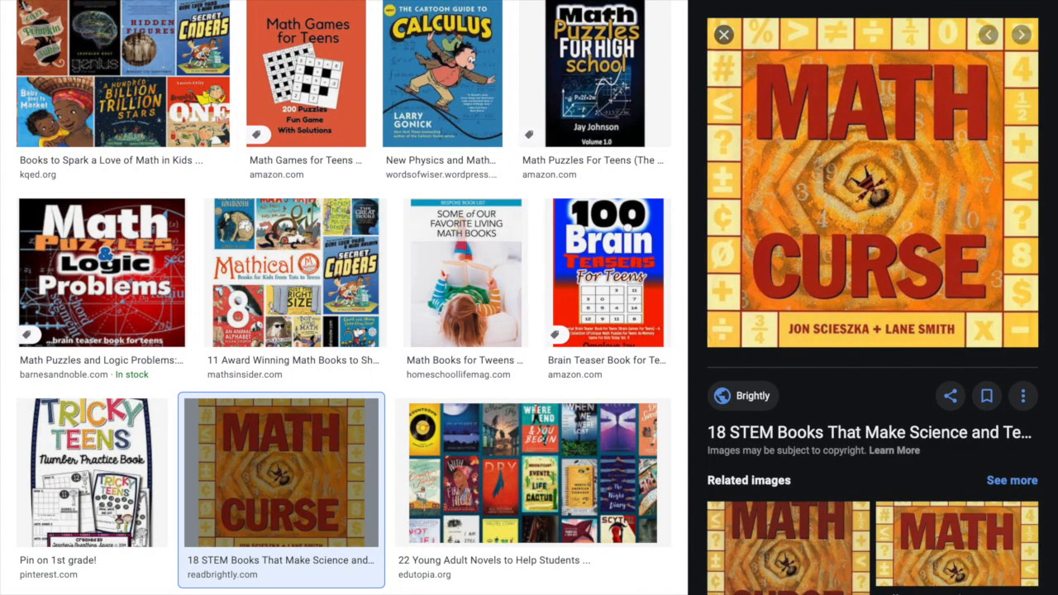
text(math)
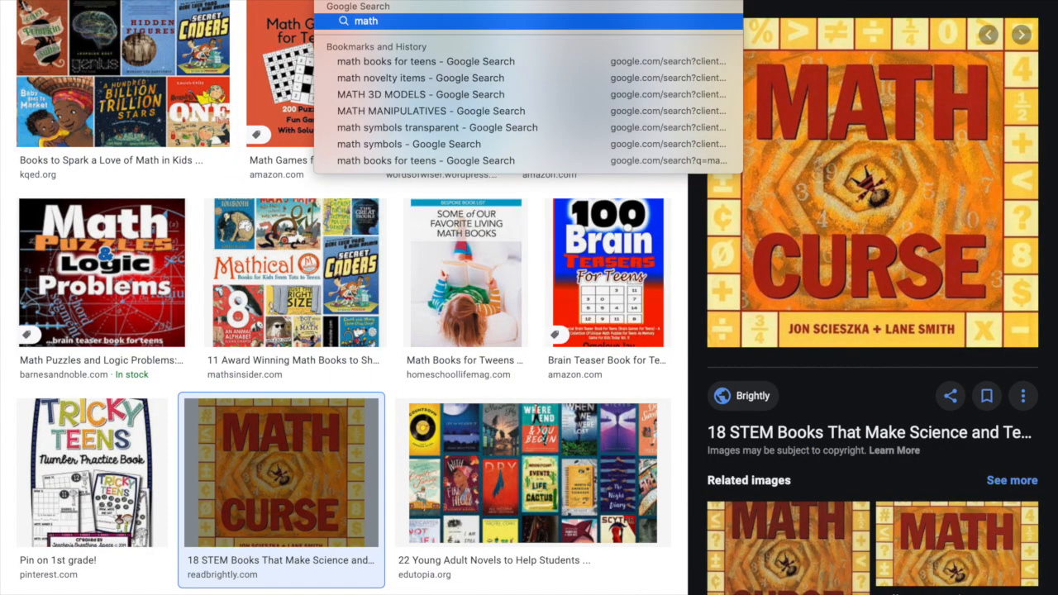
text( quotes)
key(Return)
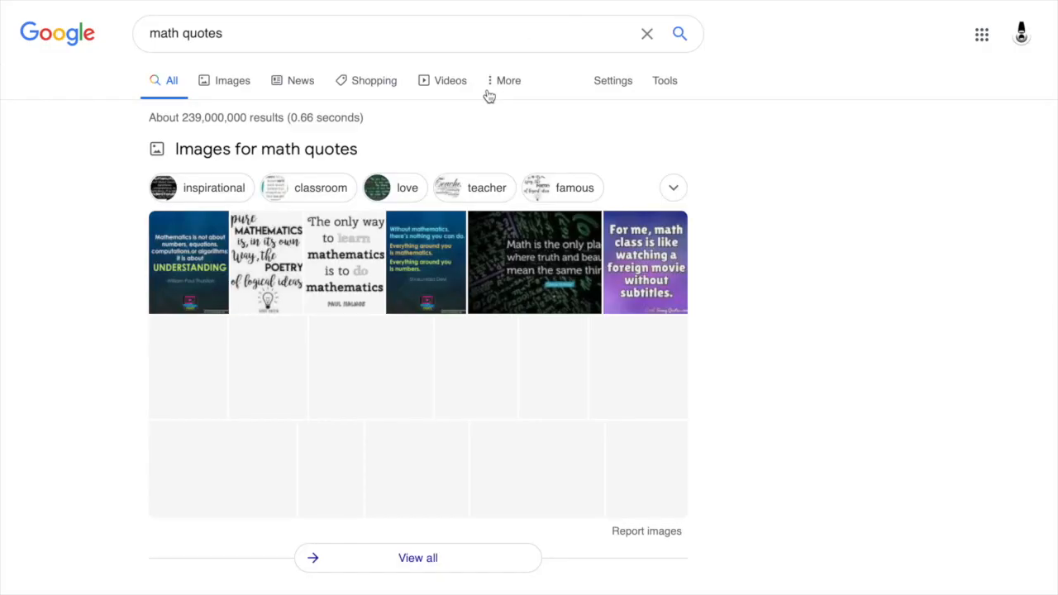
click(237, 86)
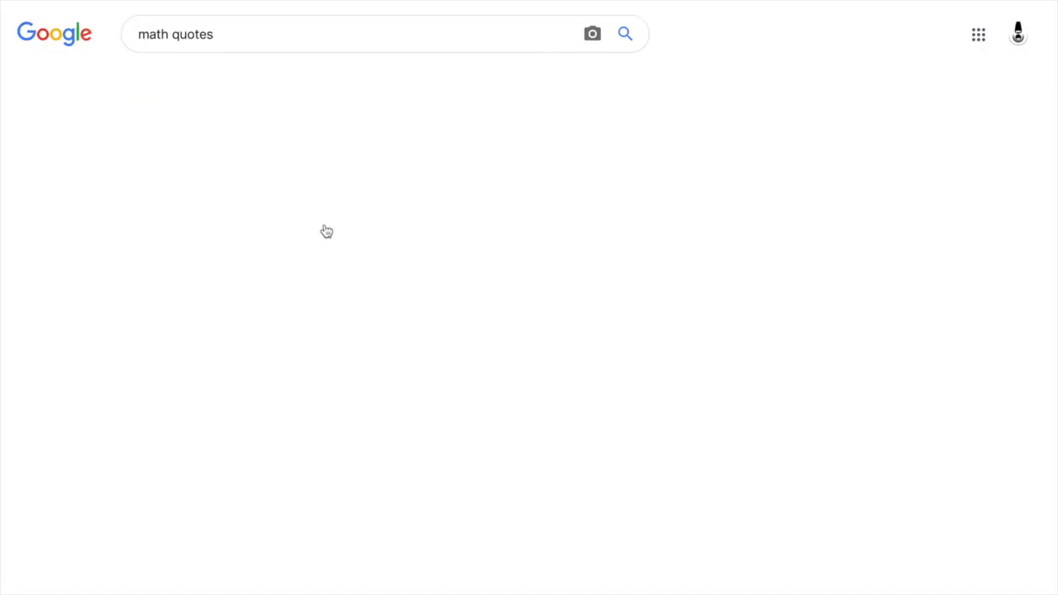
Step: Find the colorful "Mistakes Allow Thinking to Happen" quote among the image results and copy the image
scroll(382, 341, down, 1)
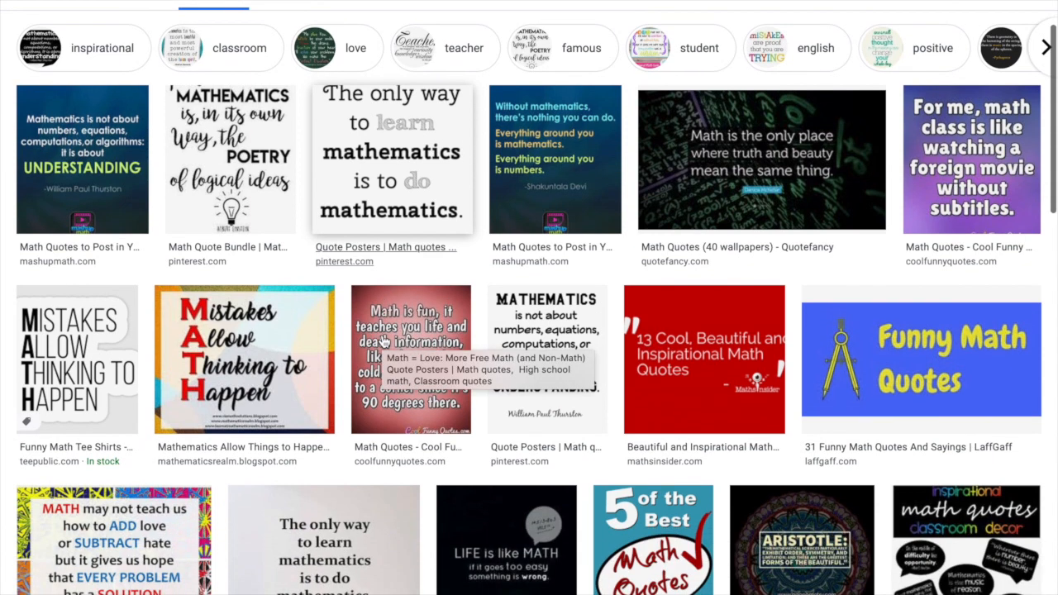
click(267, 366)
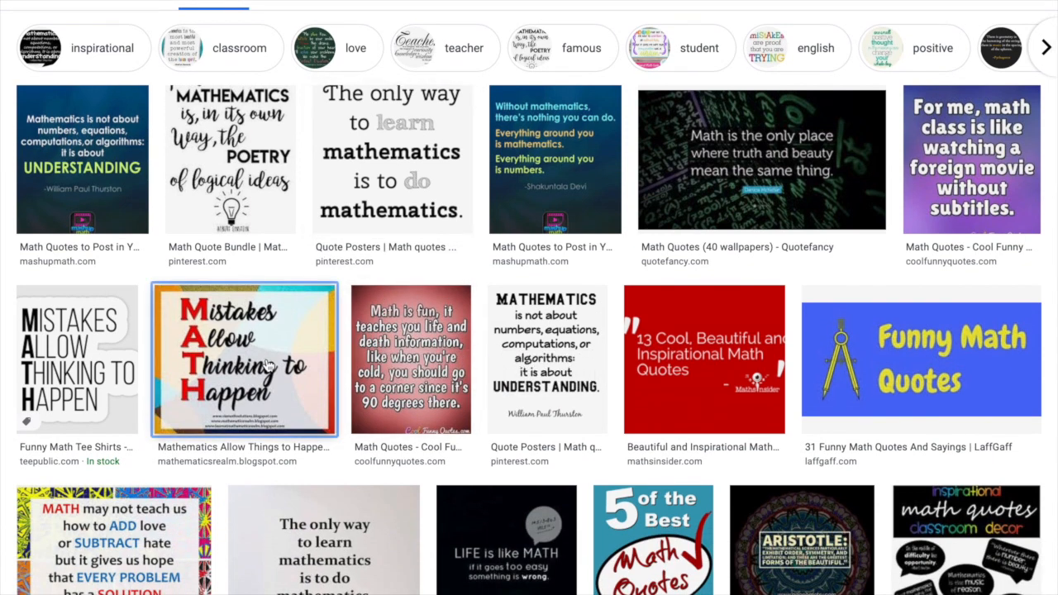
right_click(814, 159)
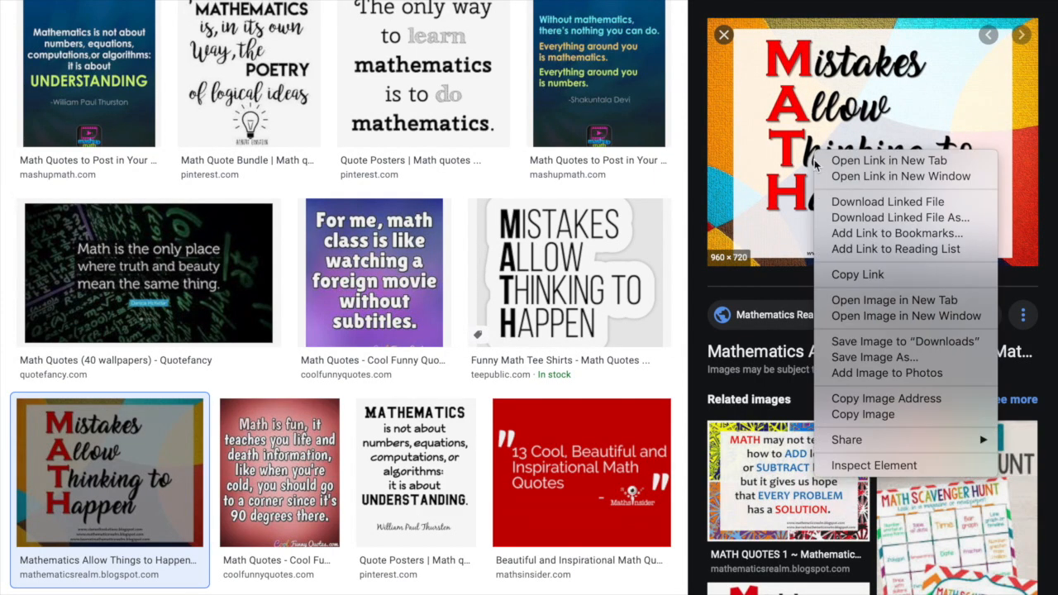
click(833, 414)
Step: Paste the math quote onto slide 8 in PowerPoint and fit it on the right bookcase's middle shelf, about 1.15" by 1.53"
key(ctrl+Up)
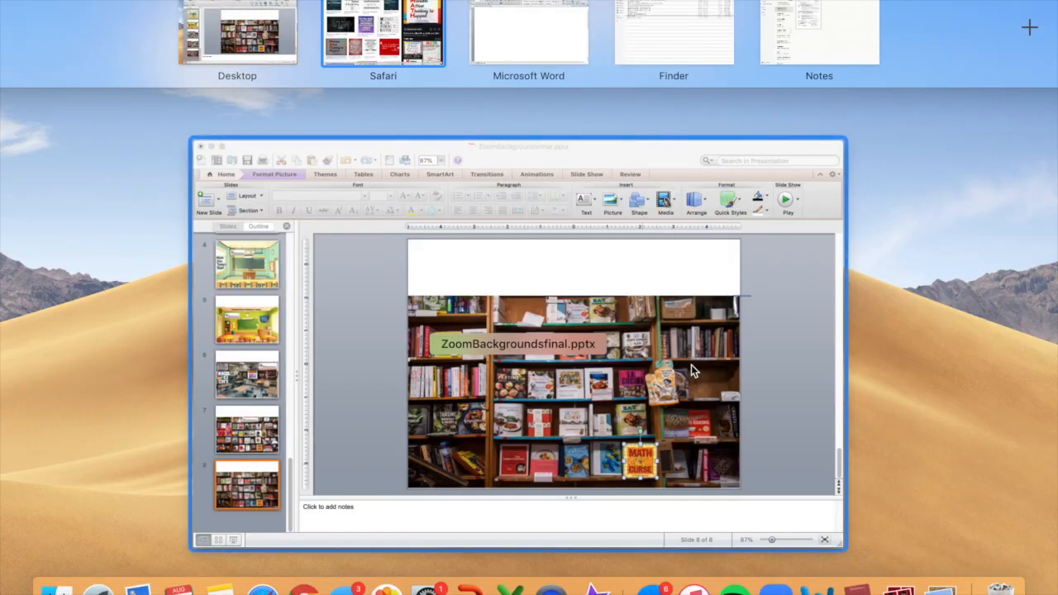
click(691, 364)
key(super+v)
drag(709, 324, 793, 380)
drag(839, 411, 854, 367)
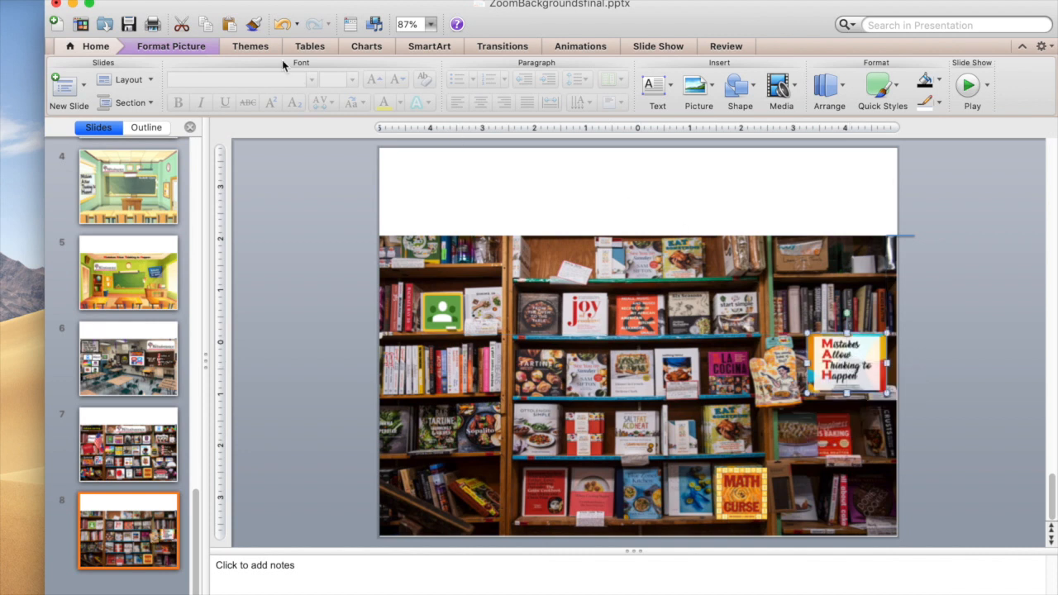
Step: Give the math quote picture the light frame style with a 3 pt border and shrink it to about 1" by 1.34"
click(198, 48)
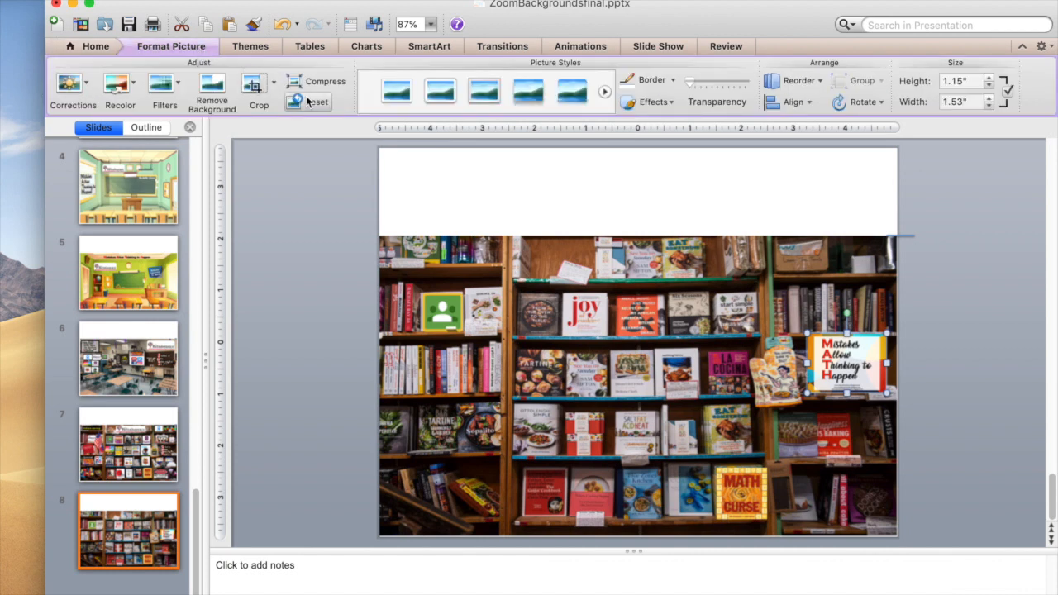
click(494, 96)
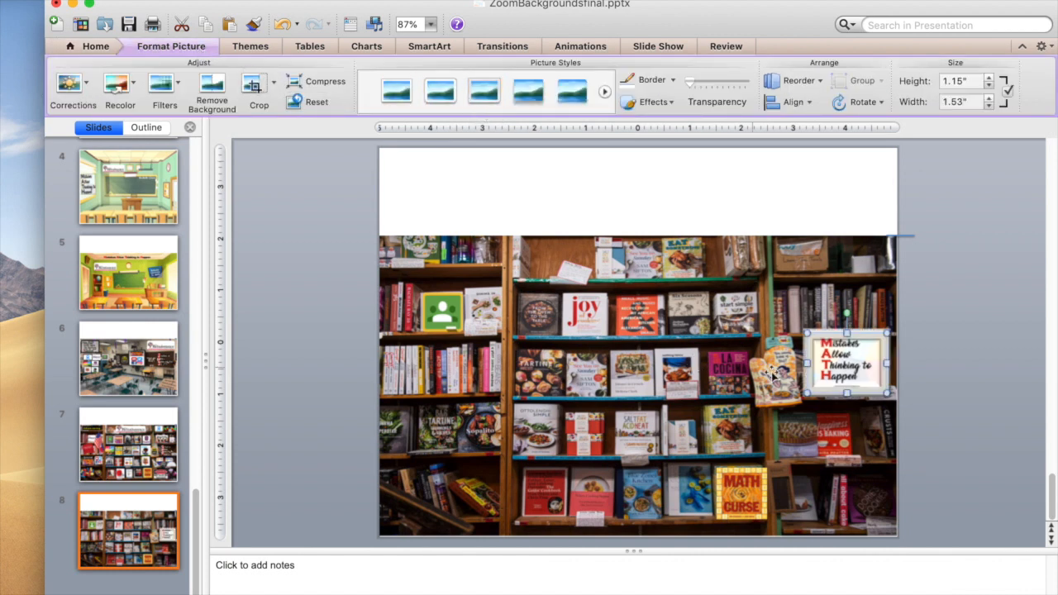
click(673, 79)
mouse_move(653, 339)
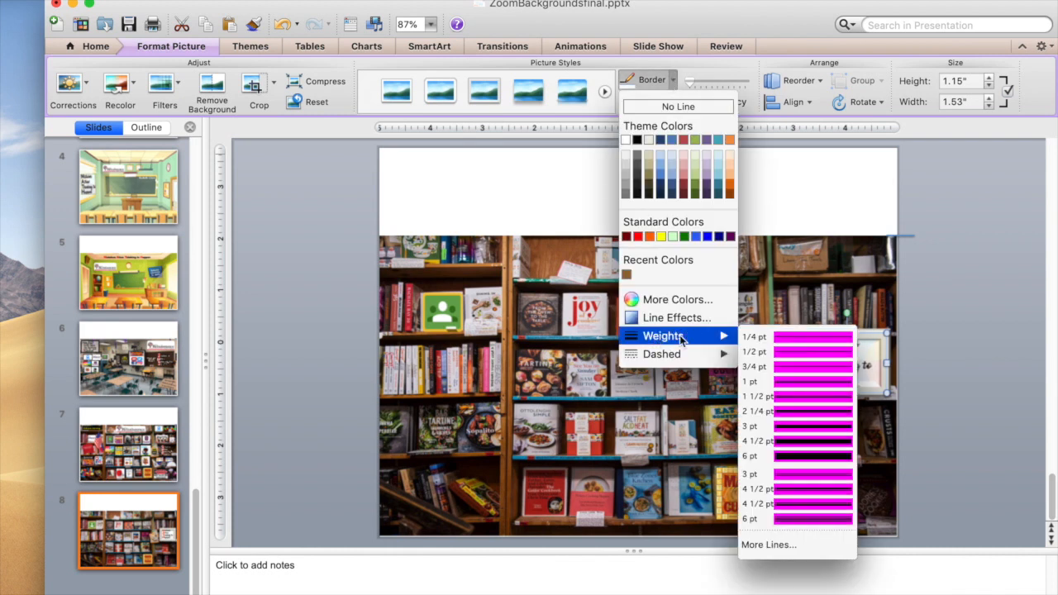
click(795, 422)
click(443, 312)
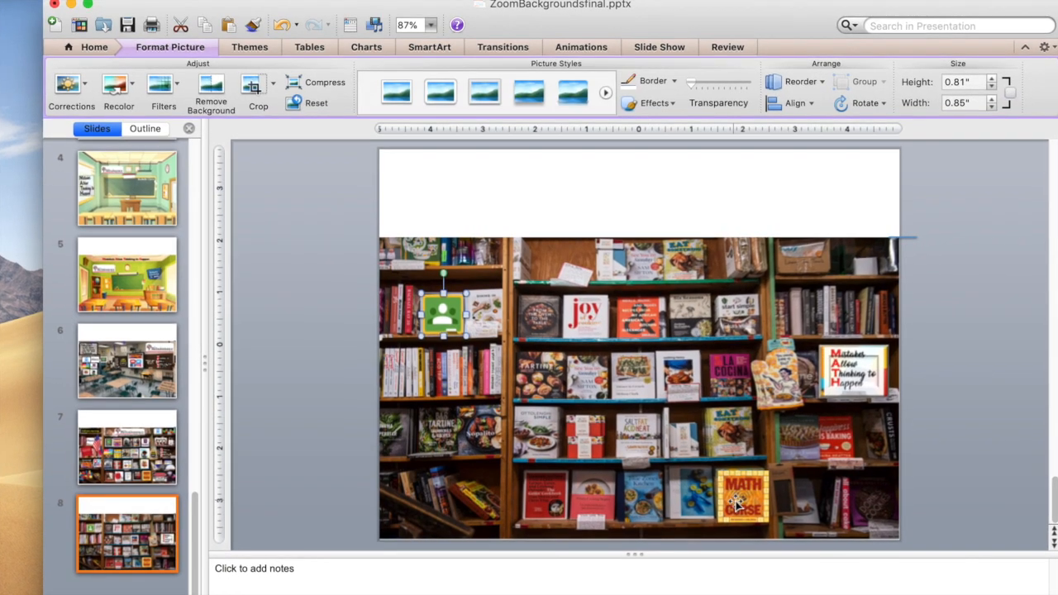
click(852, 382)
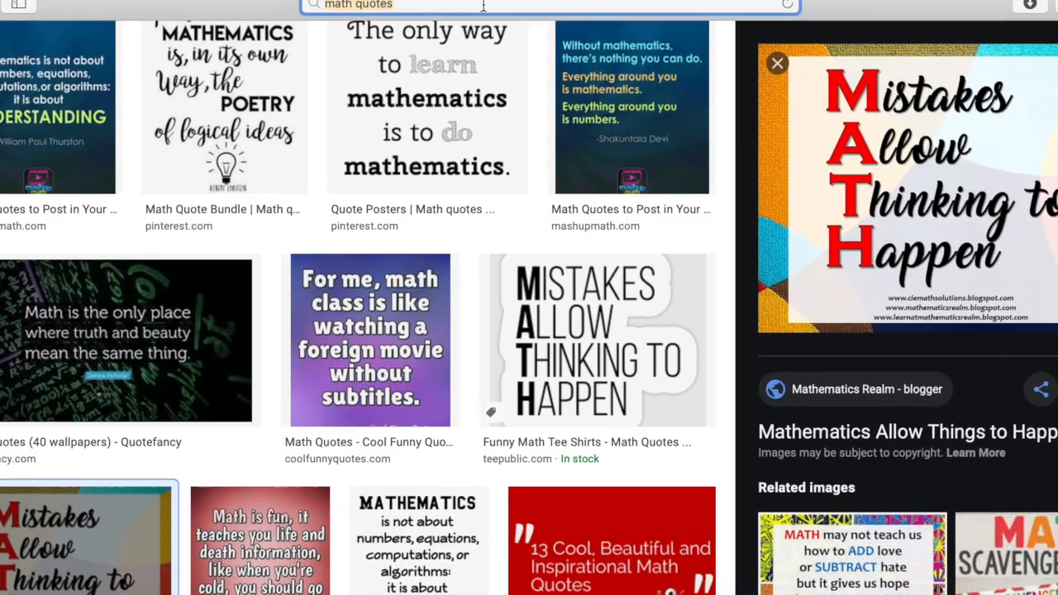
Step: Switch to Safari and search Google Images for "math manipulatives"
click(483, 7)
text(math ma)
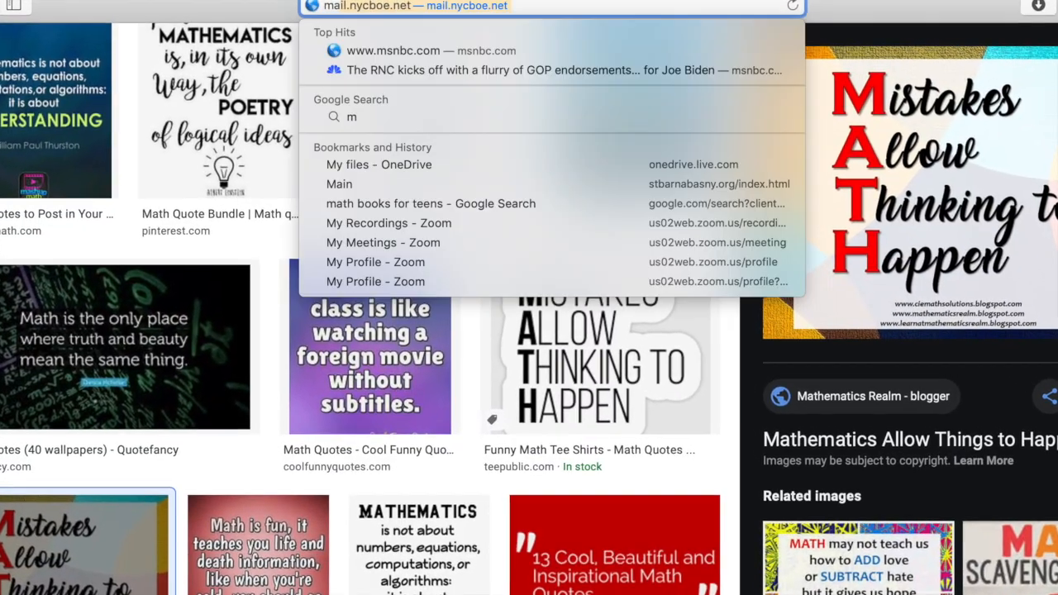
text(niipu)
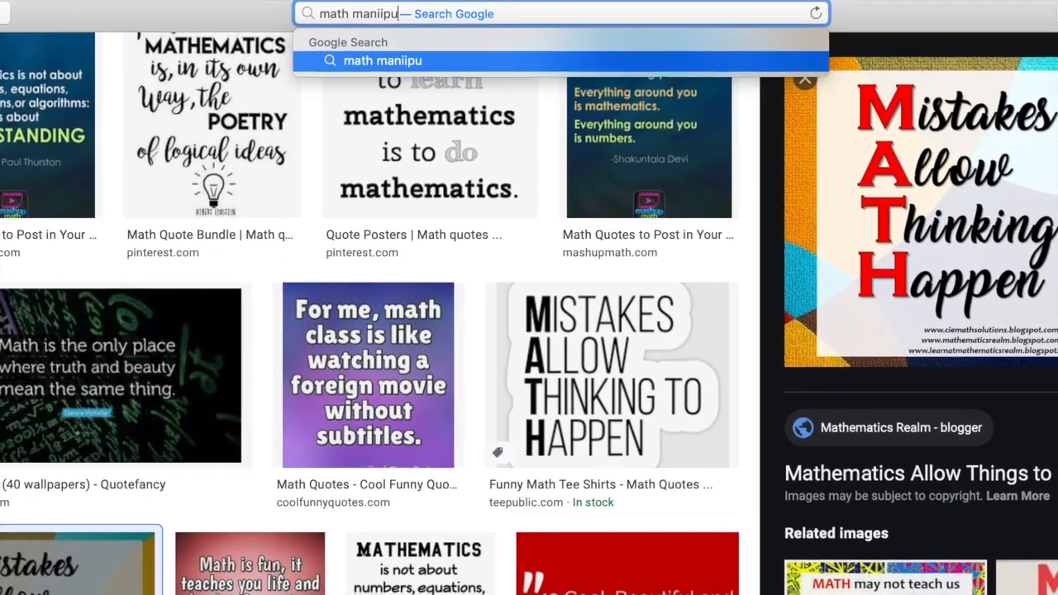
key(BackSpace)
key(BackSpace)
key(BackSpace)
text(pulatives)
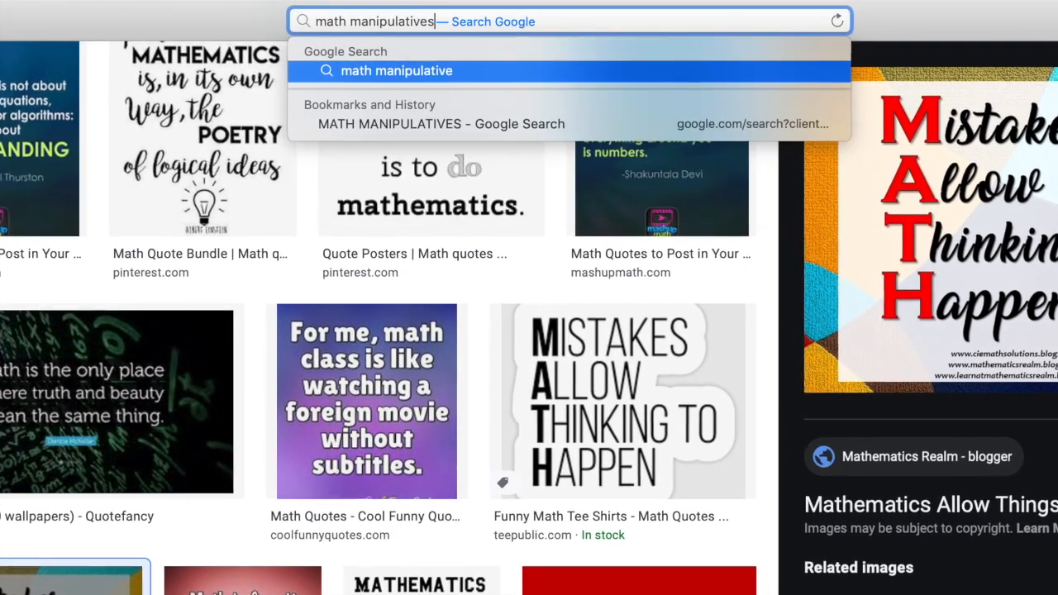
key(Return)
click(240, 77)
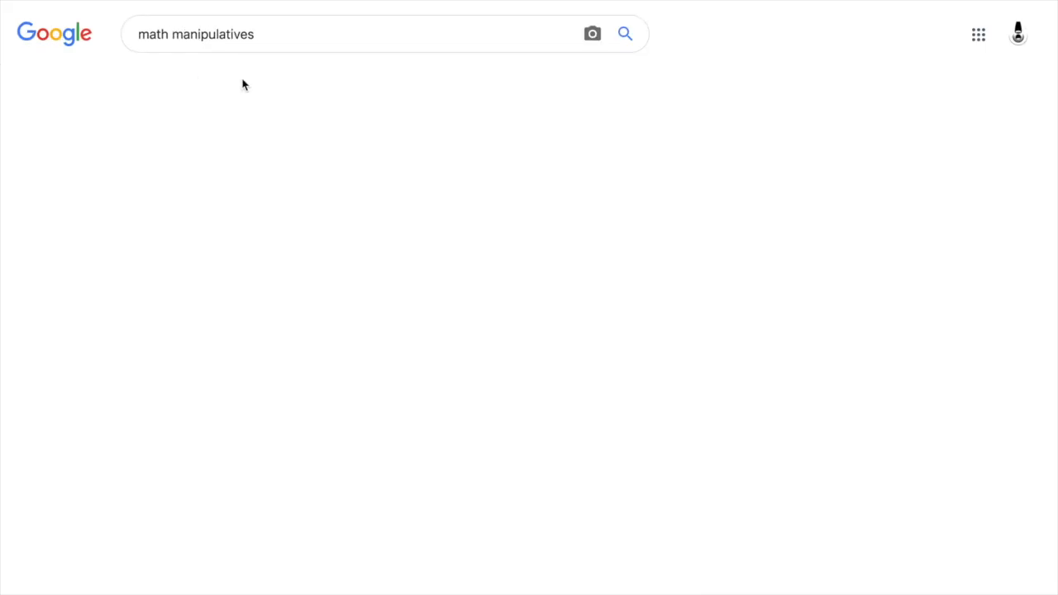
Step: Find the Learning Resources "Snap Cubes Set of 100" among the results, open its product page and copy the cubes image
scroll(329, 297, down, 5)
scroll(329, 298, down, 10)
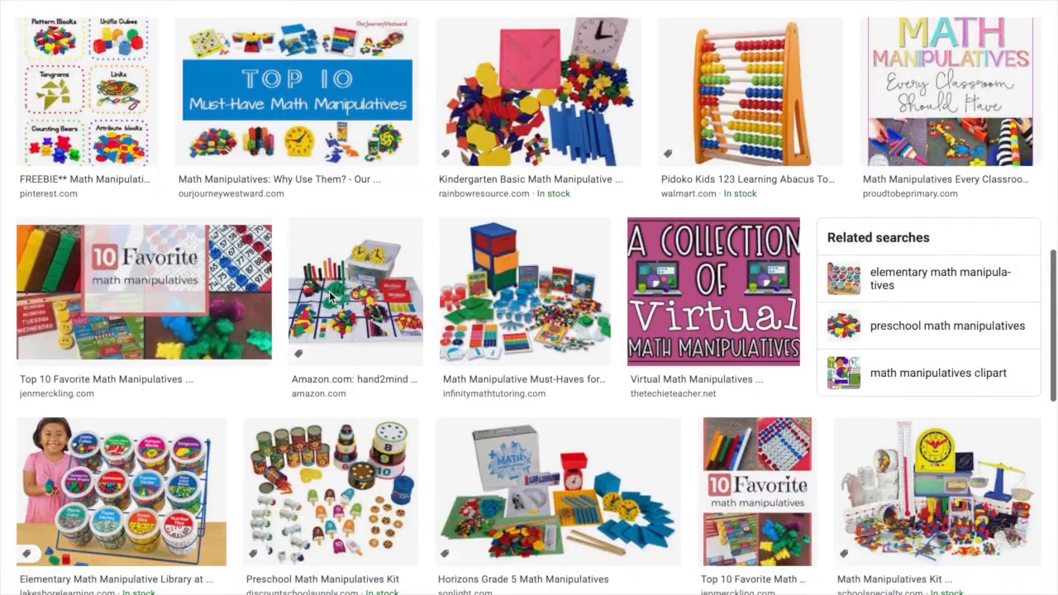
scroll(402, 357, down, 5)
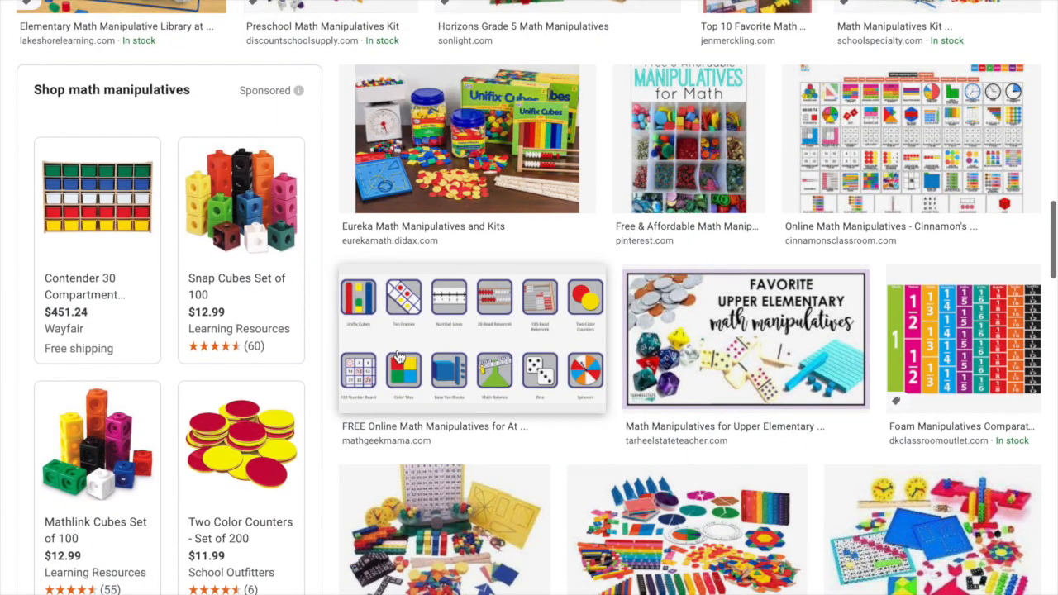
click(244, 232)
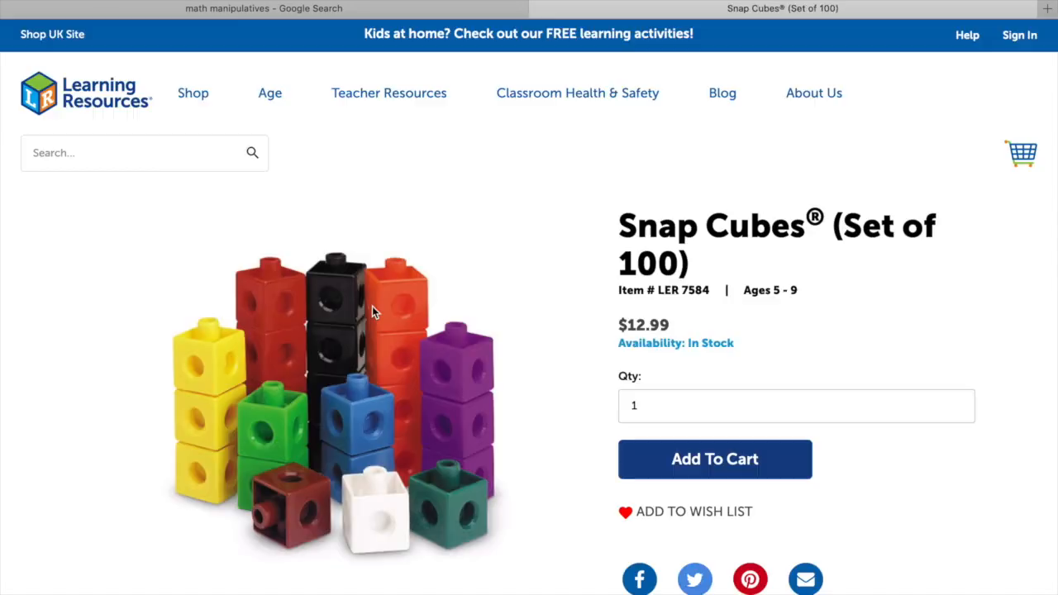
right_click(372, 304)
click(395, 428)
Step: Switch back to PowerPoint and paste the snap cubes image onto slide 8
key(ctrl+Up)
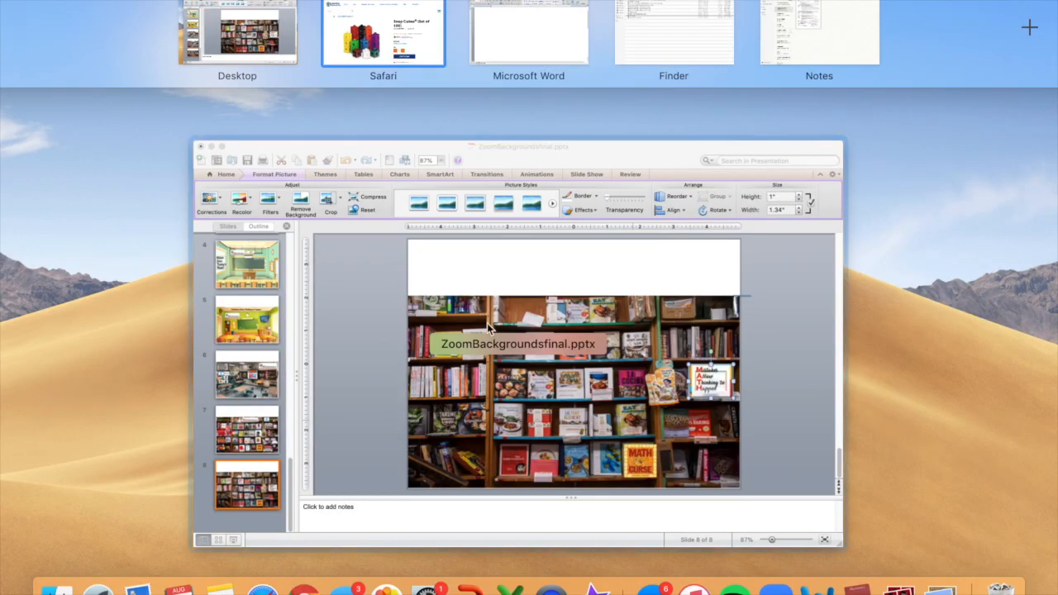
click(533, 295)
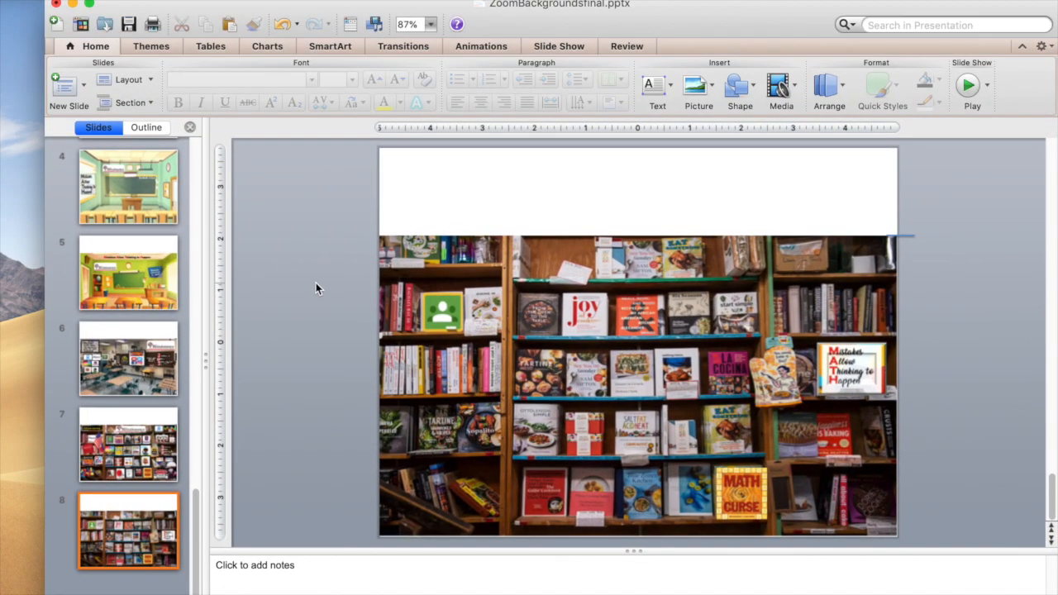
key(super+v)
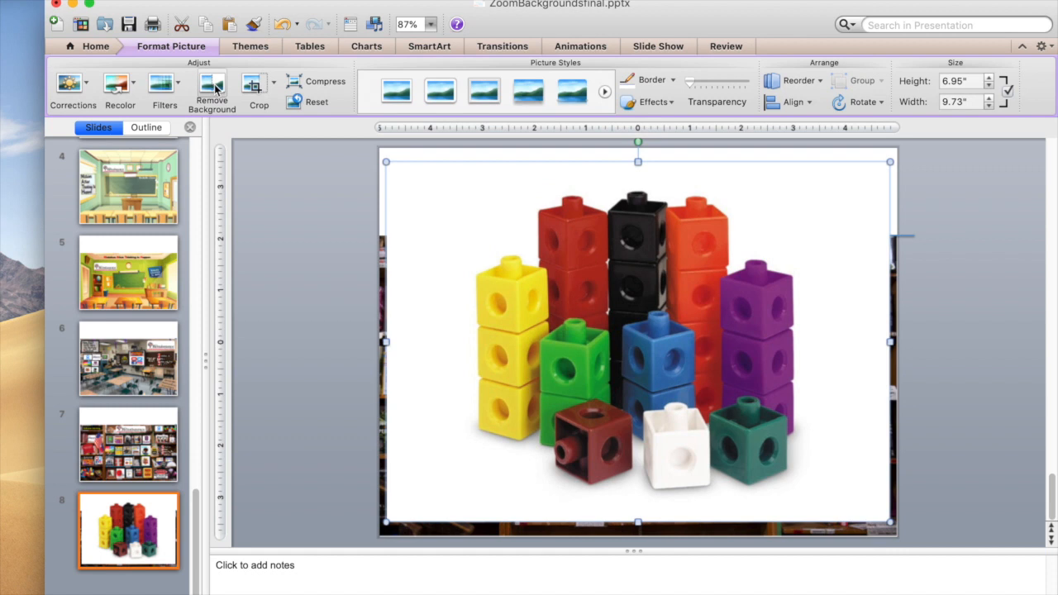
Step: Remove the white background from the snap cubes picture, widening the kept area and marking the white cube to keep
click(214, 85)
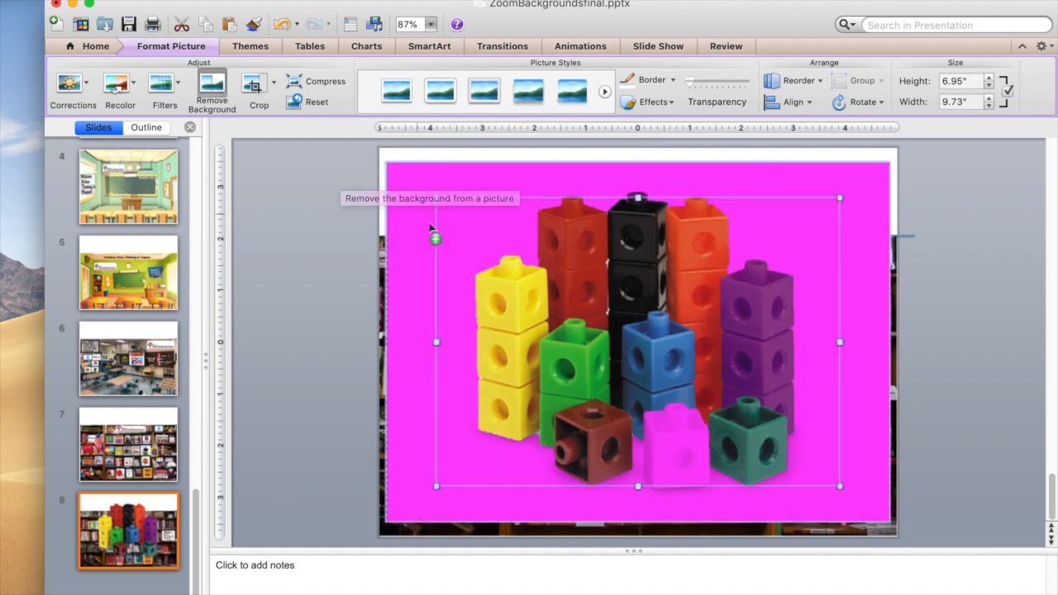
drag(435, 196, 420, 183)
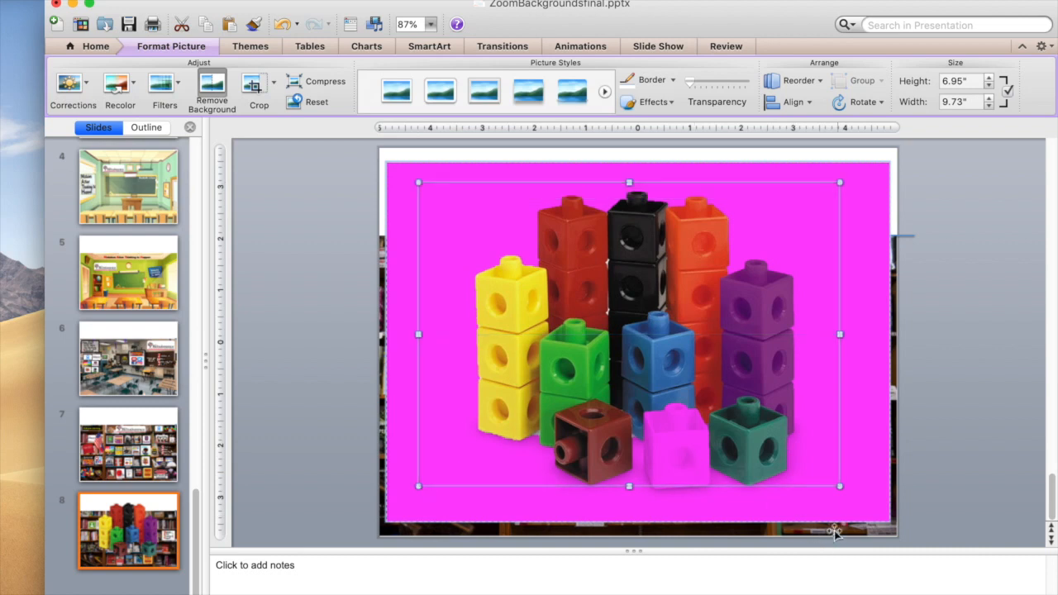
drag(838, 486, 854, 495)
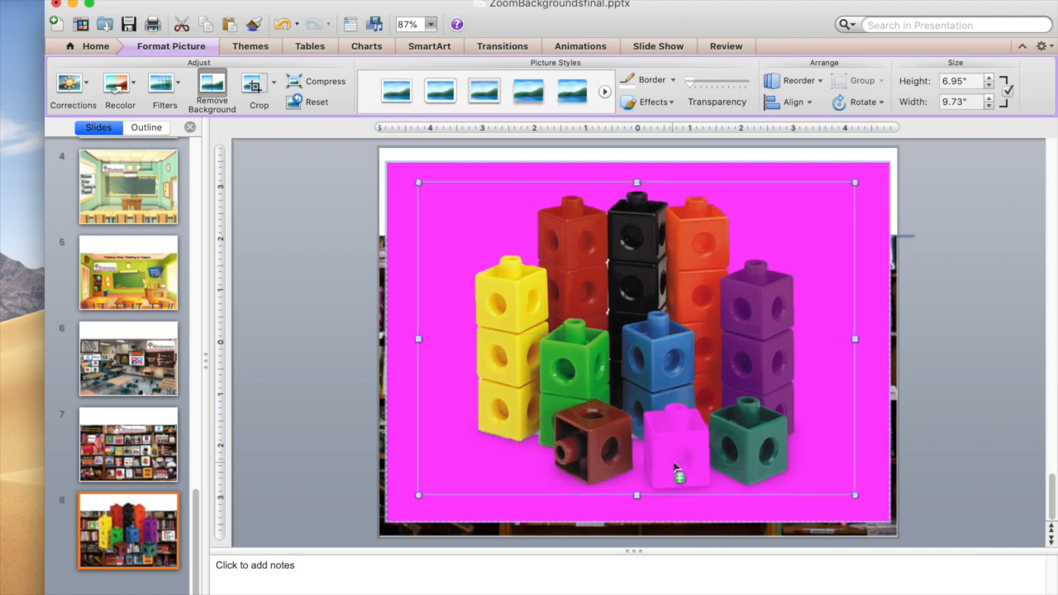
mouse_move(666, 422)
mouse_down()
mouse_move(702, 459)
mouse_move(670, 477)
mouse_move(653, 471)
mouse_move(651, 450)
mouse_up()
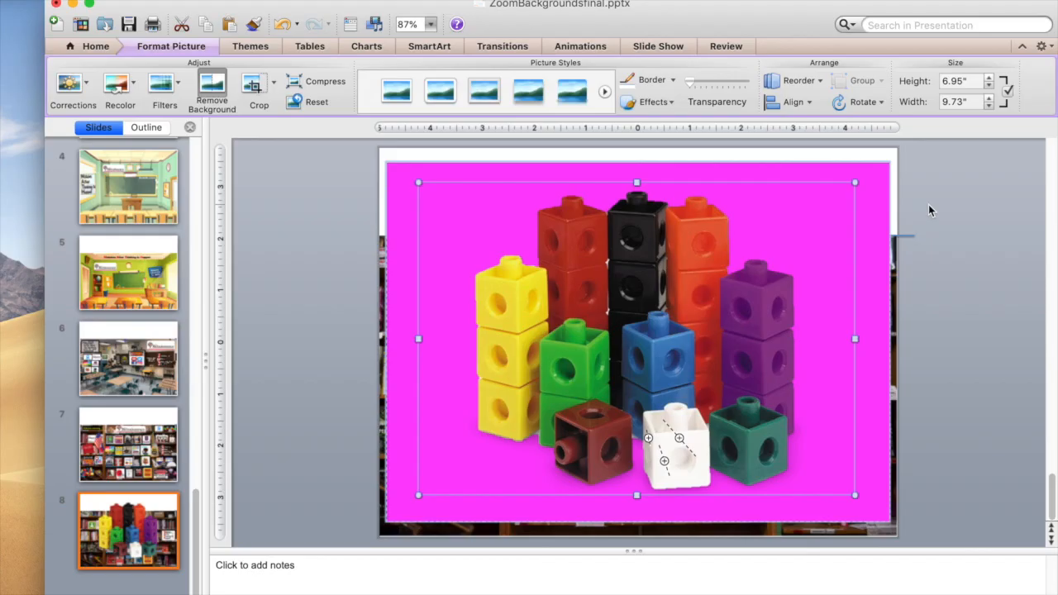
click(928, 204)
click(928, 204)
Step: Shrink the snap cubes picture to shelf size and move it to the left bookcase section
click(699, 299)
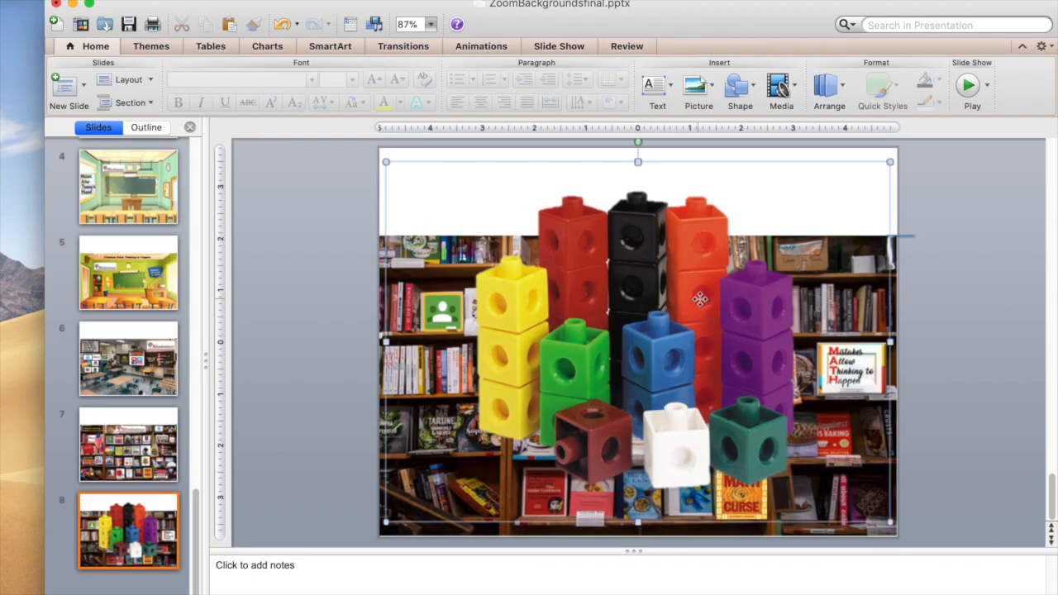
drag(385, 164, 740, 413)
drag(805, 464, 818, 363)
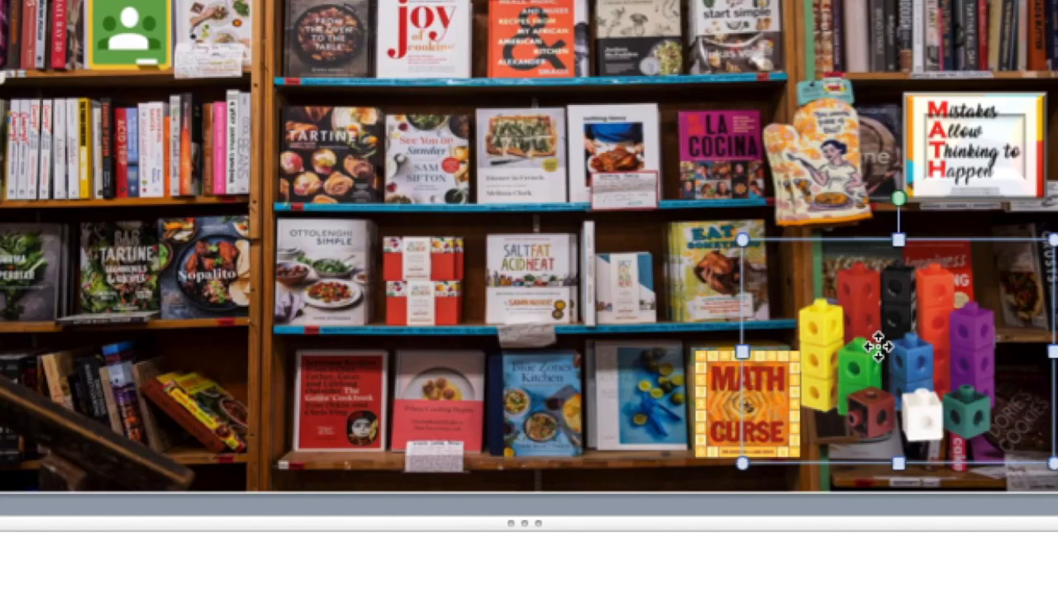
drag(901, 139, 183, 153)
drag(138, 126, 243, 200)
drag(366, 255, 214, 379)
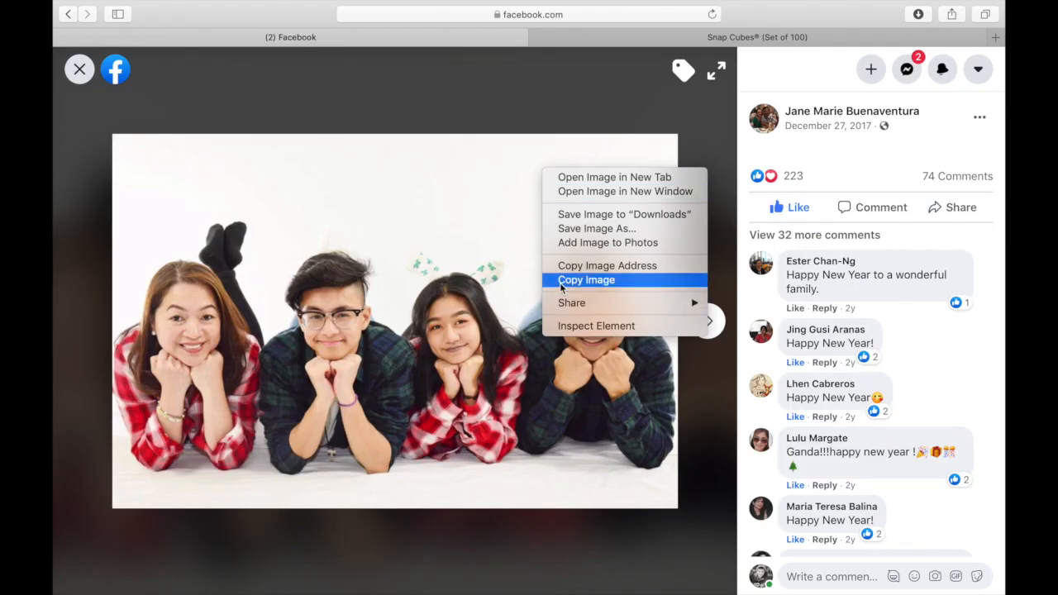
Step: Copy the family photo from the Facebook post, switch back to PowerPoint and paste it onto slide 8
click(564, 282)
key(ctrl+Up)
click(320, 273)
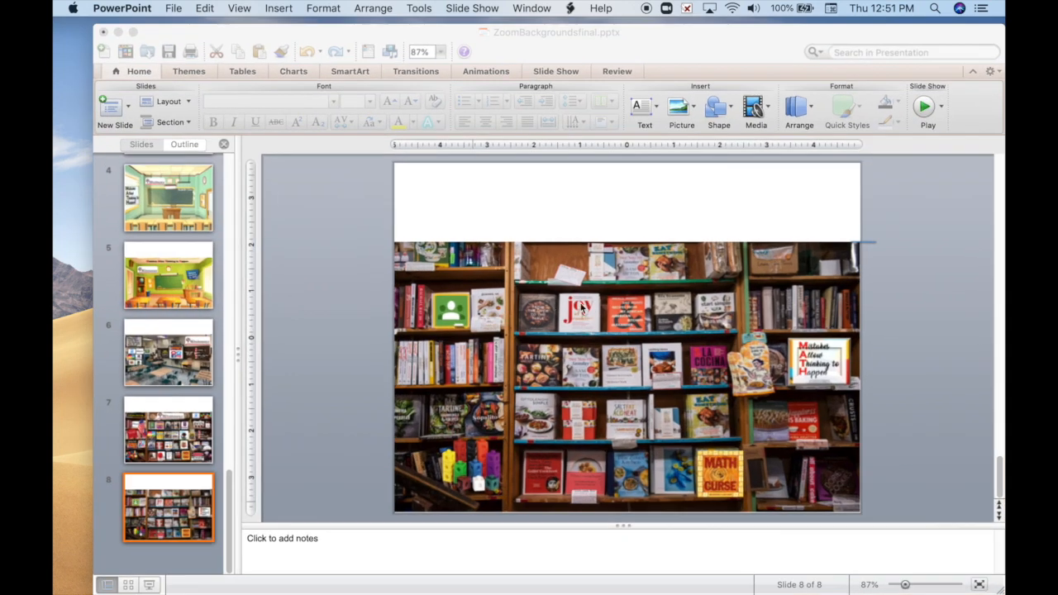
key(super+v)
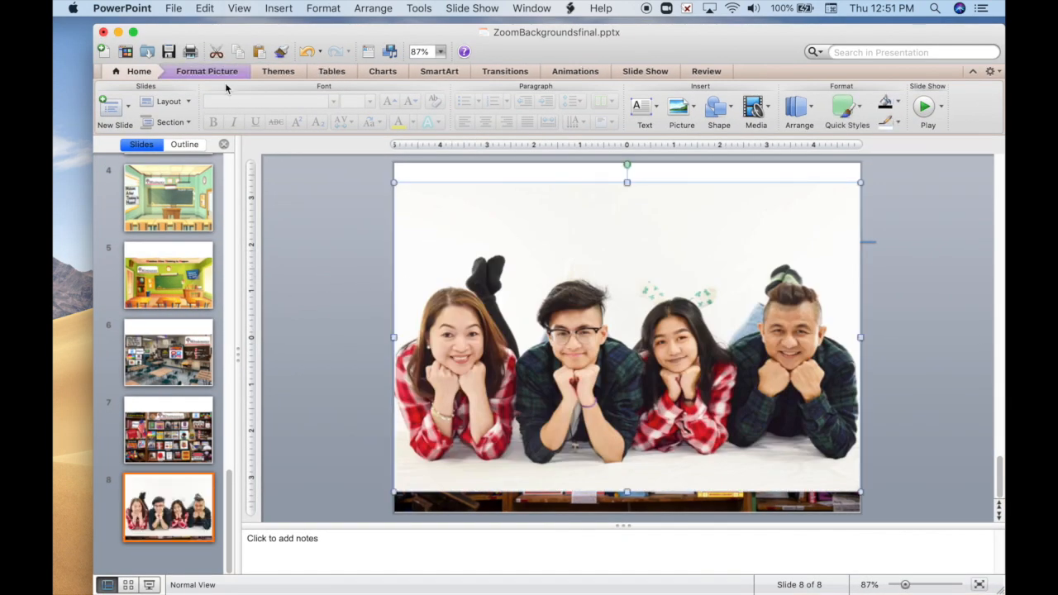
Step: Crop the empty strip off the top of the family photo and apply a light gray frame picture style
click(219, 71)
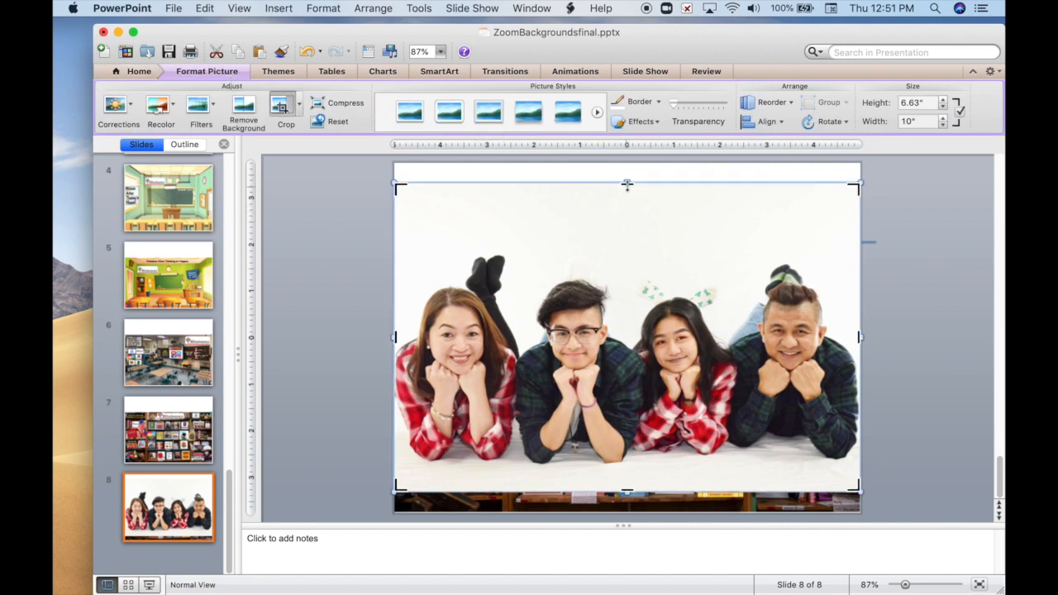
drag(626, 184, 626, 228)
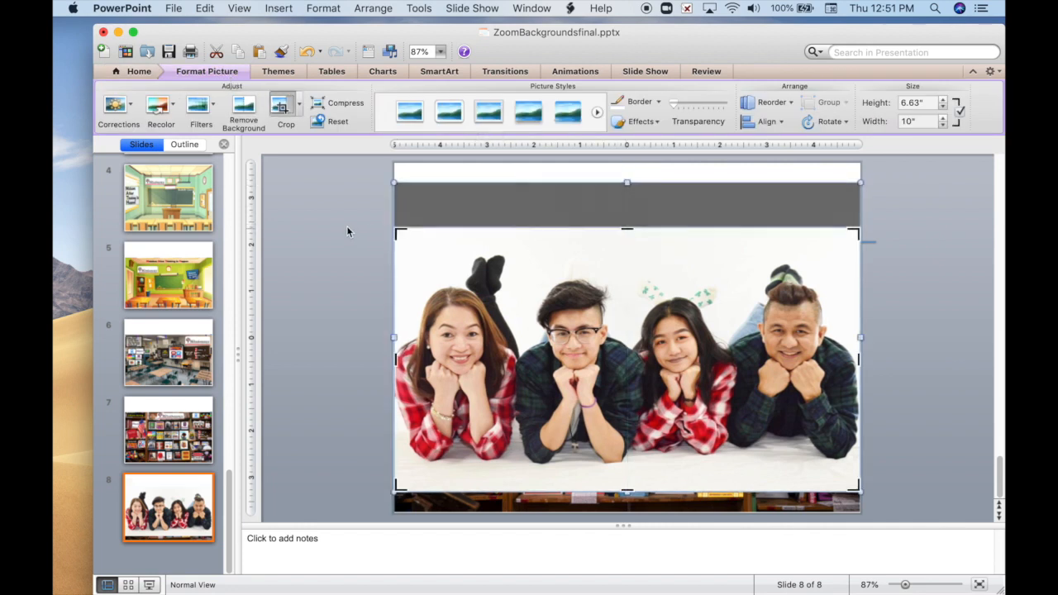
click(487, 112)
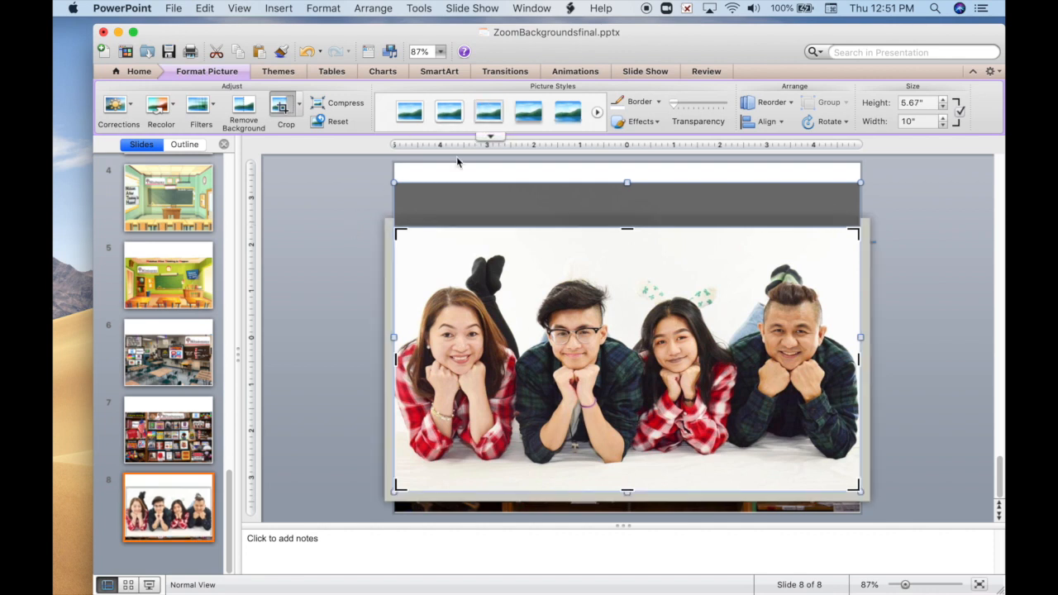
click(349, 241)
click(394, 228)
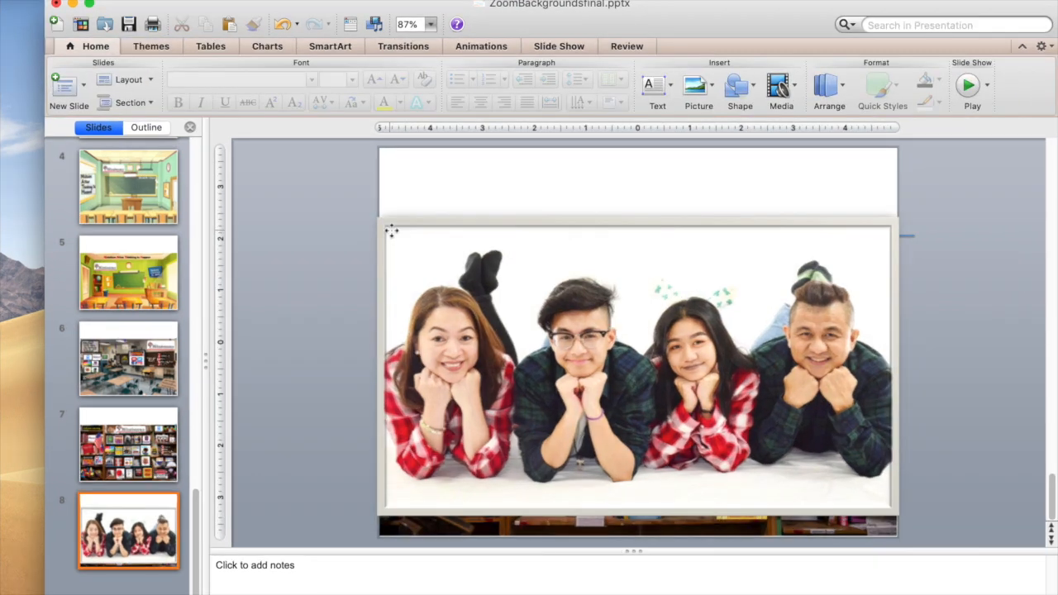
Step: Shrink the framed family photo to about 0.78" by 1.37" and place it on the left bookcase shelf below the Google Classroom icon
drag(377, 217, 394, 257)
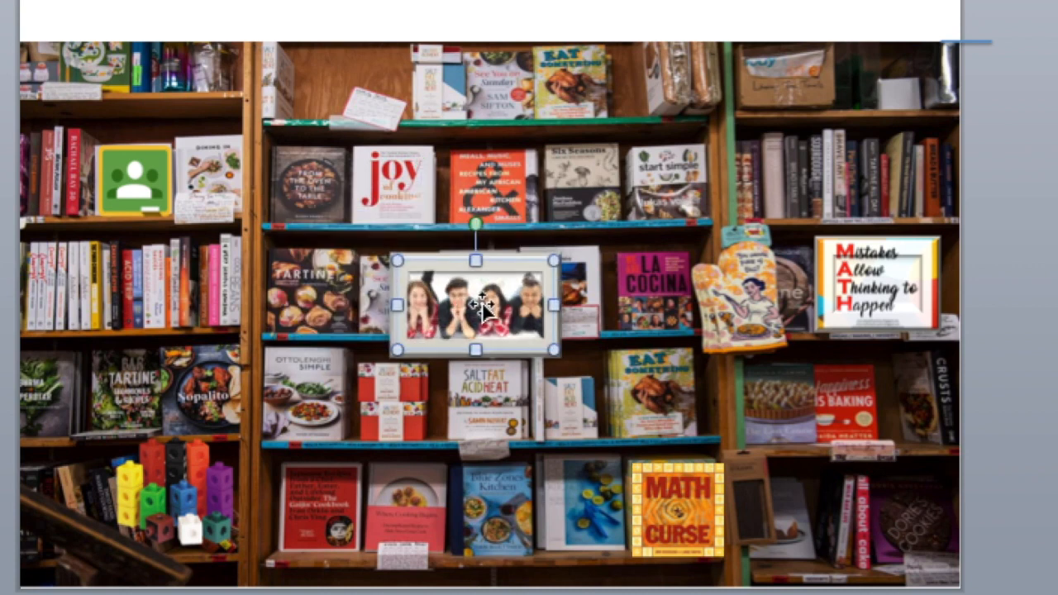
drag(389, 305, 86, 262)
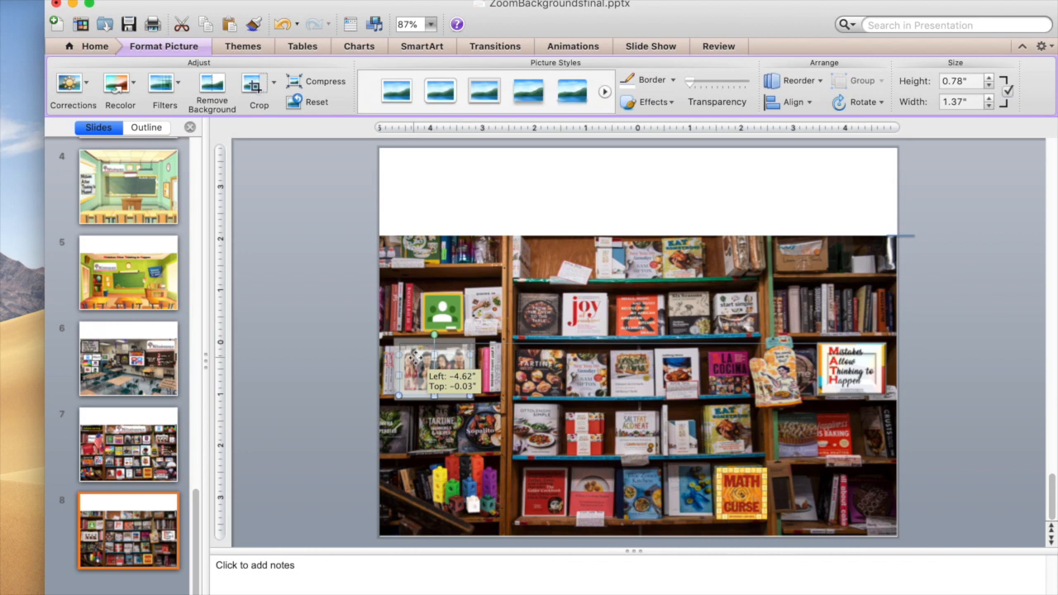
drag(413, 355, 419, 362)
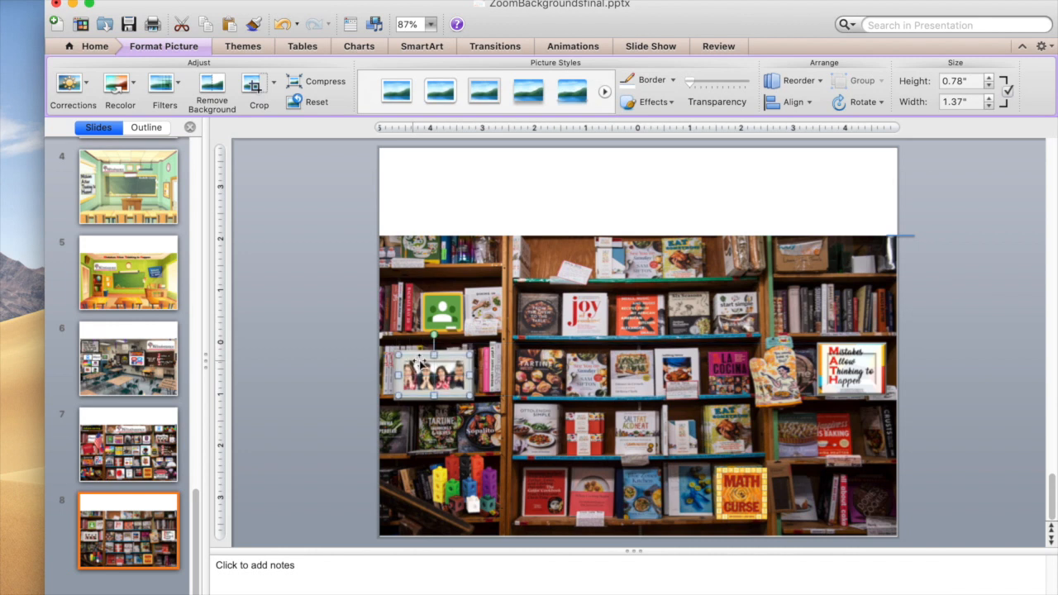
Step: Adjust the size and position of the snap cubes picture slightly on the lowest shelf of the left bookcase section
click(464, 503)
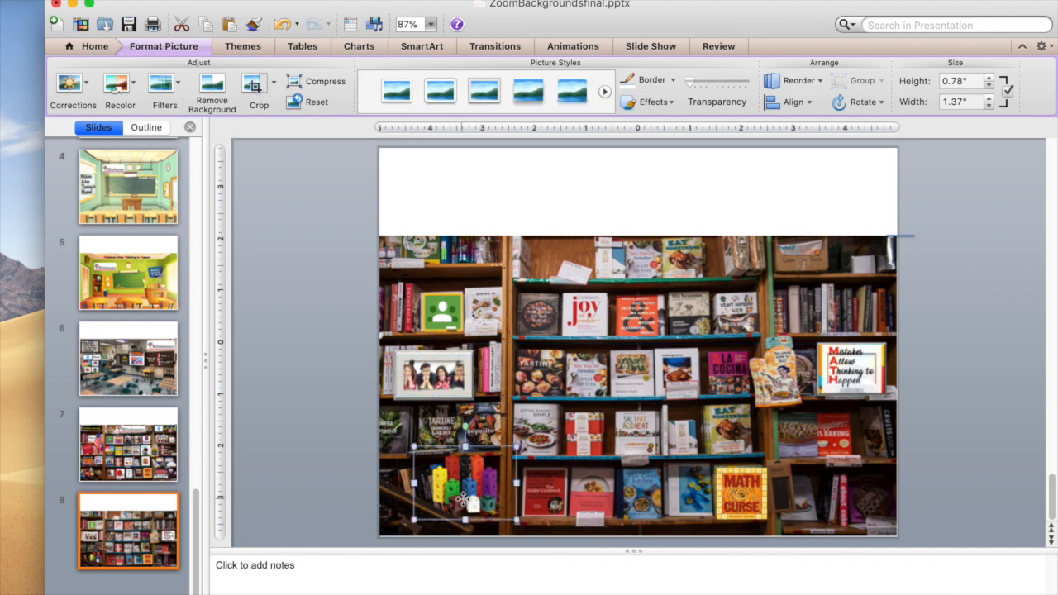
drag(516, 448, 514, 449)
drag(466, 483, 462, 487)
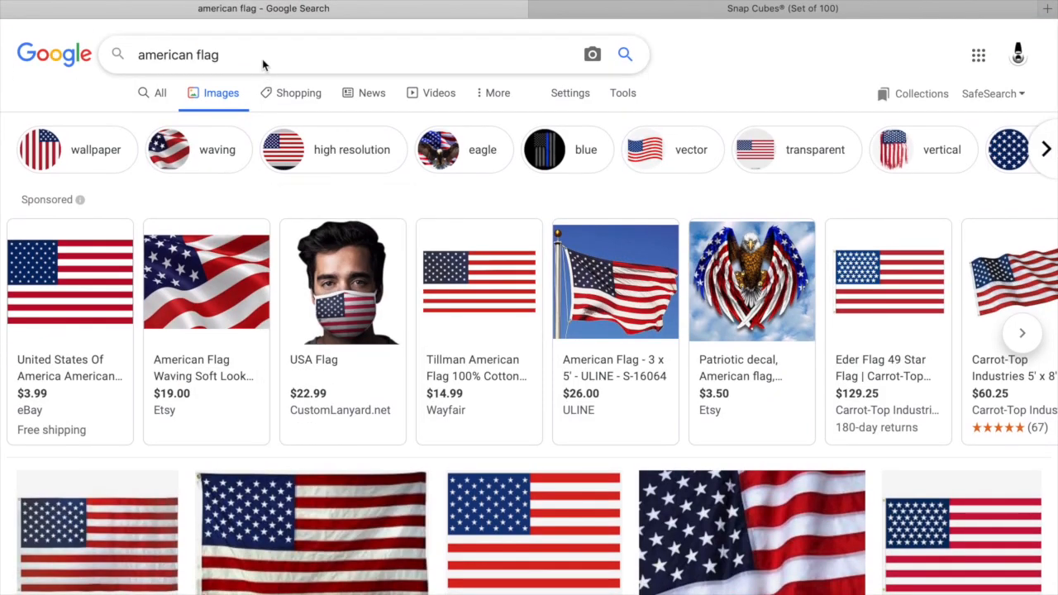
Step: Search Google Images in the browser for "american flag with a stand" and open the Annin Flagmakers US Desk Flag Set product page
text(with a stand)
key(Return)
scroll(251, 307, down, 2)
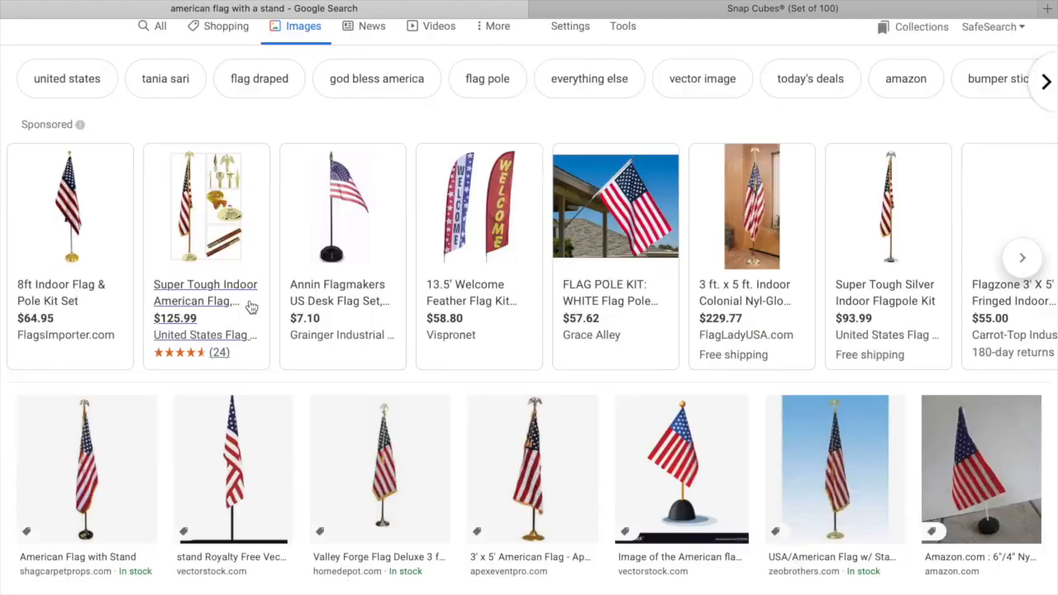
scroll(251, 306, down, 1)
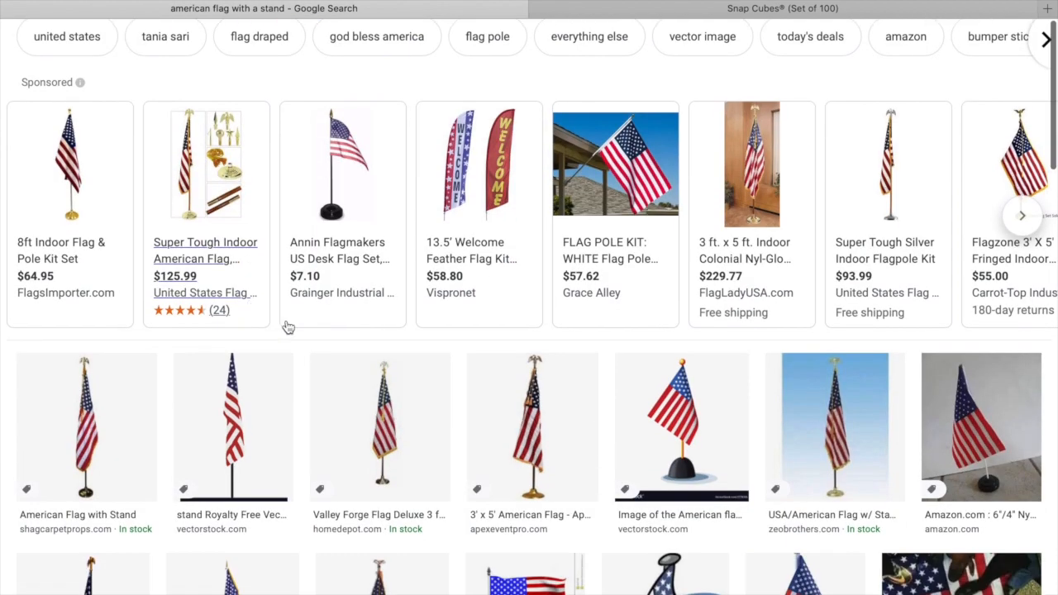
click(350, 194)
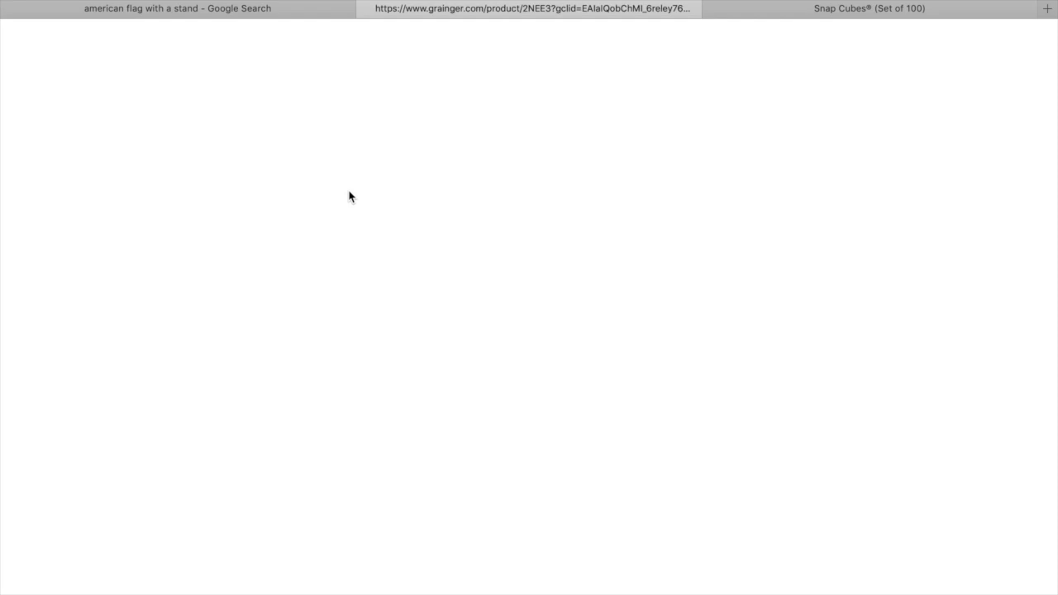
Step: Copy the desk flag image, switch back to PowerPoint, paste it onto slide 8 and shift it over the bookcase
right_click(184, 309)
click(208, 435)
key(ctrl+Up)
click(375, 321)
click(234, 293)
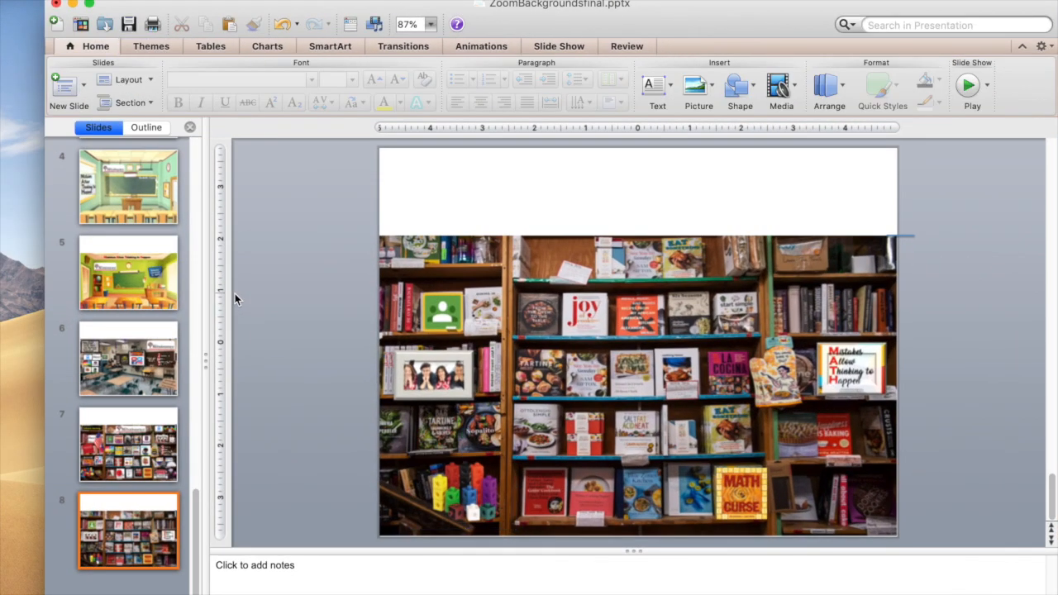
key(super+v)
drag(552, 325, 503, 337)
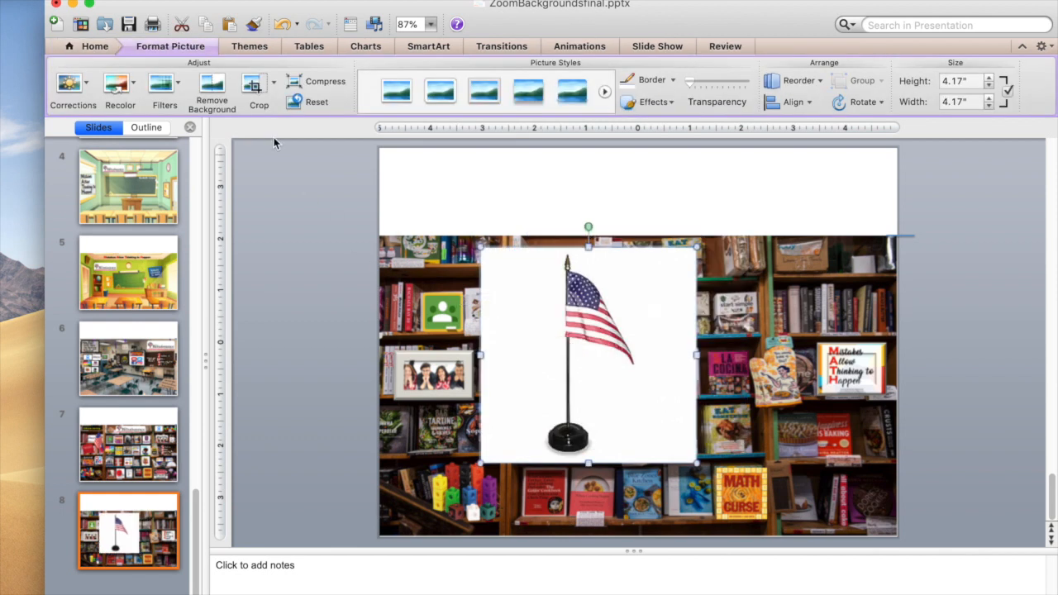
Step: Remove the white background from the desk flag picture
click(177, 47)
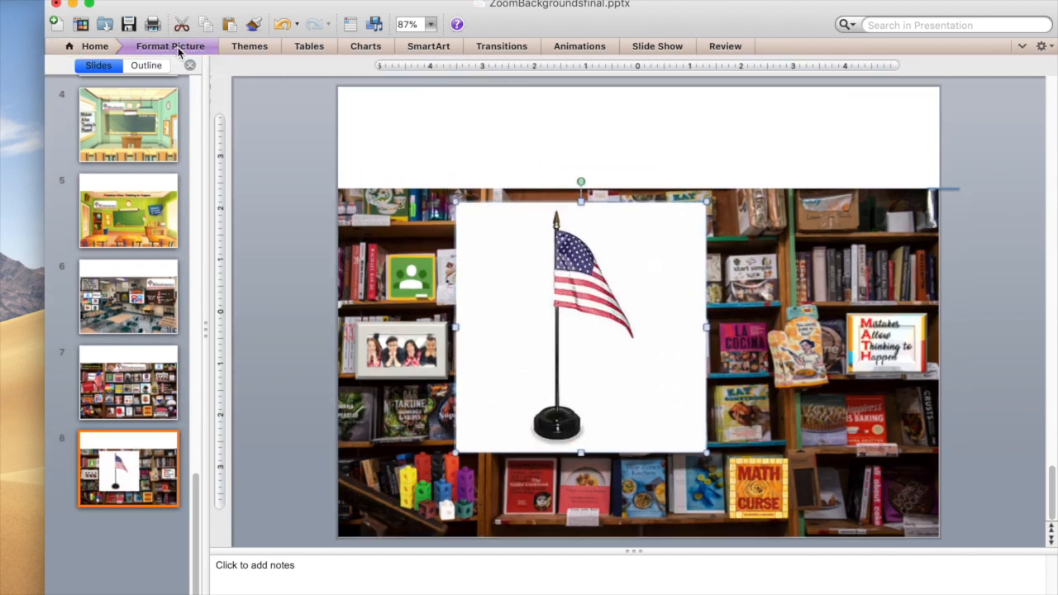
click(177, 47)
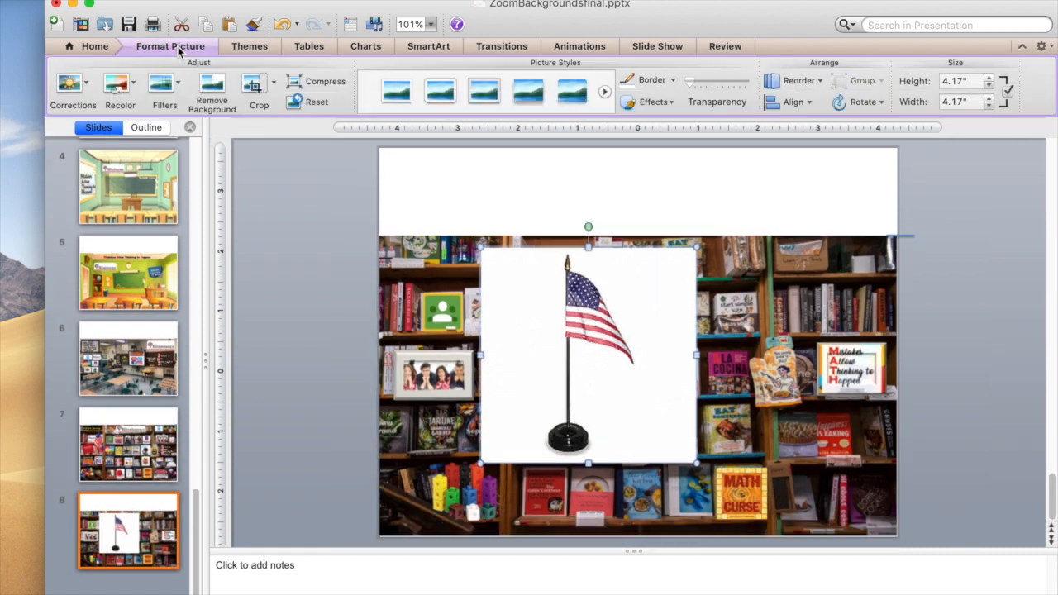
click(205, 88)
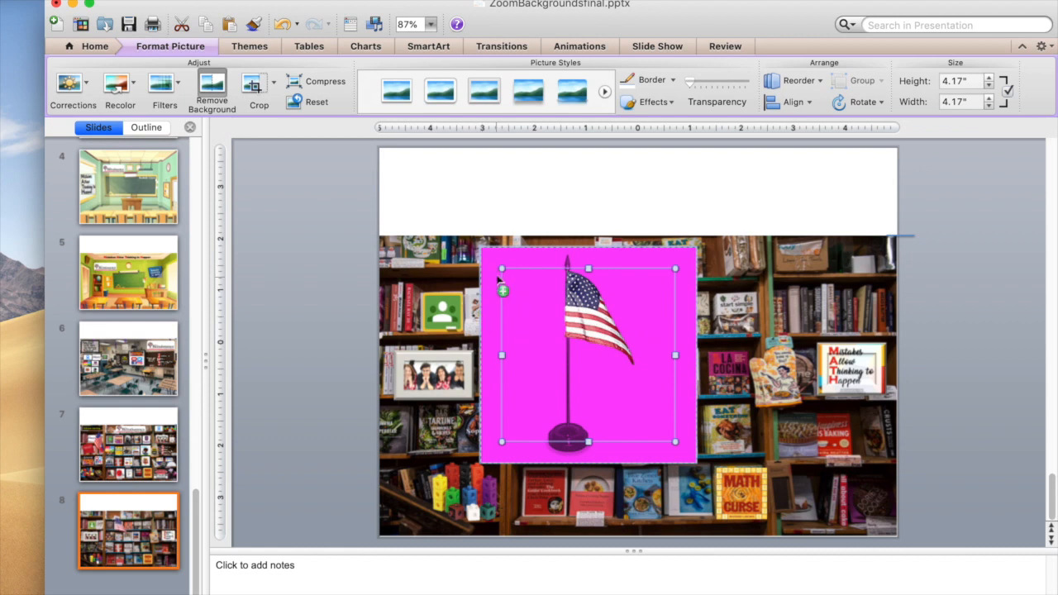
click(498, 208)
Step: Shrink the flag picture to about 2.5" square and stand it beside the framed family photo on the left bookcase shelf
click(578, 325)
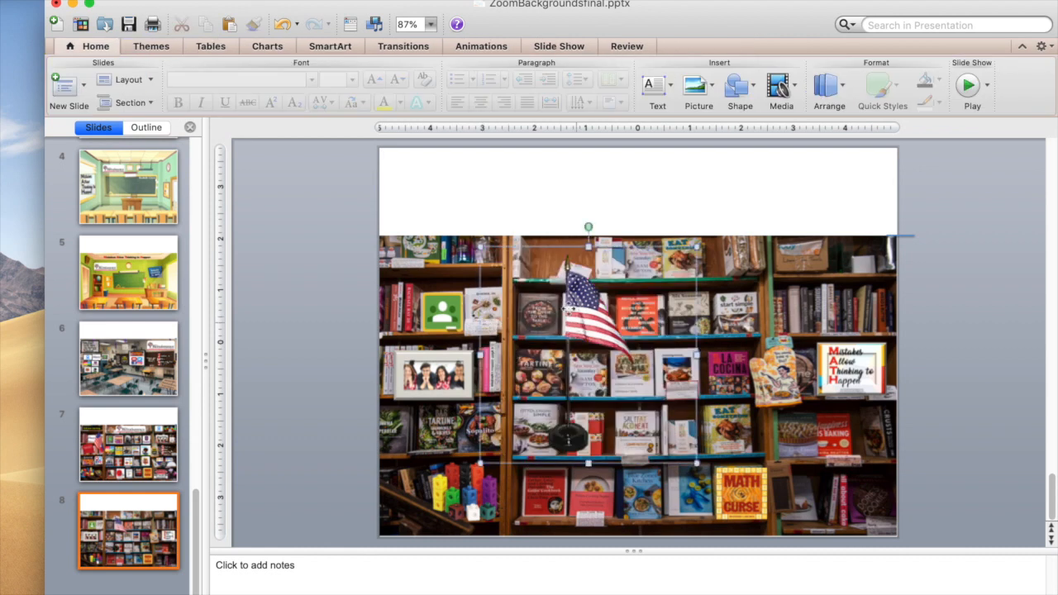
drag(481, 247, 593, 357)
drag(655, 417, 504, 354)
drag(546, 303, 571, 277)
drag(500, 328, 492, 329)
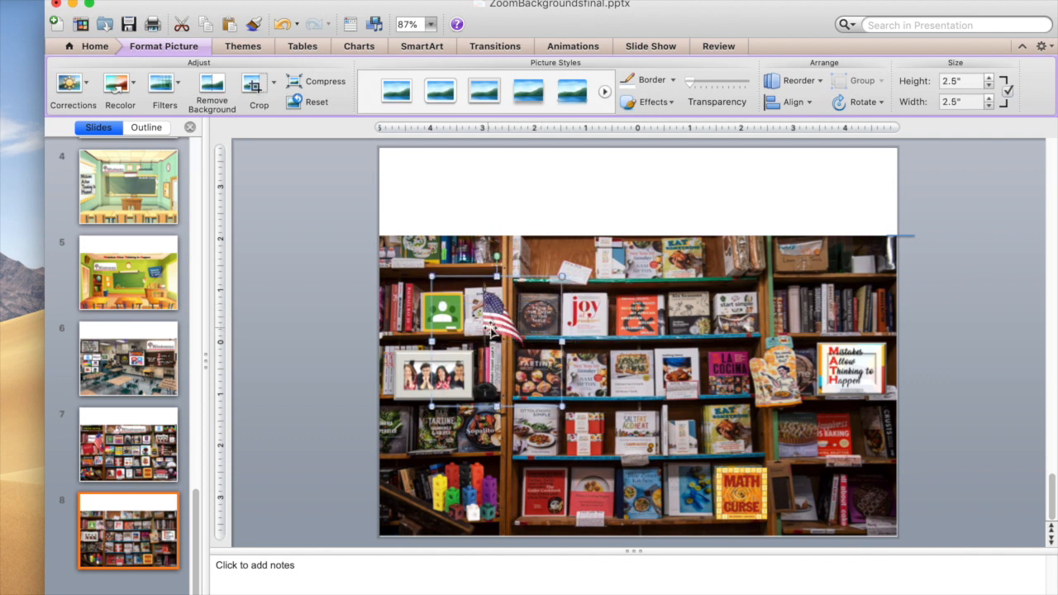
click(343, 347)
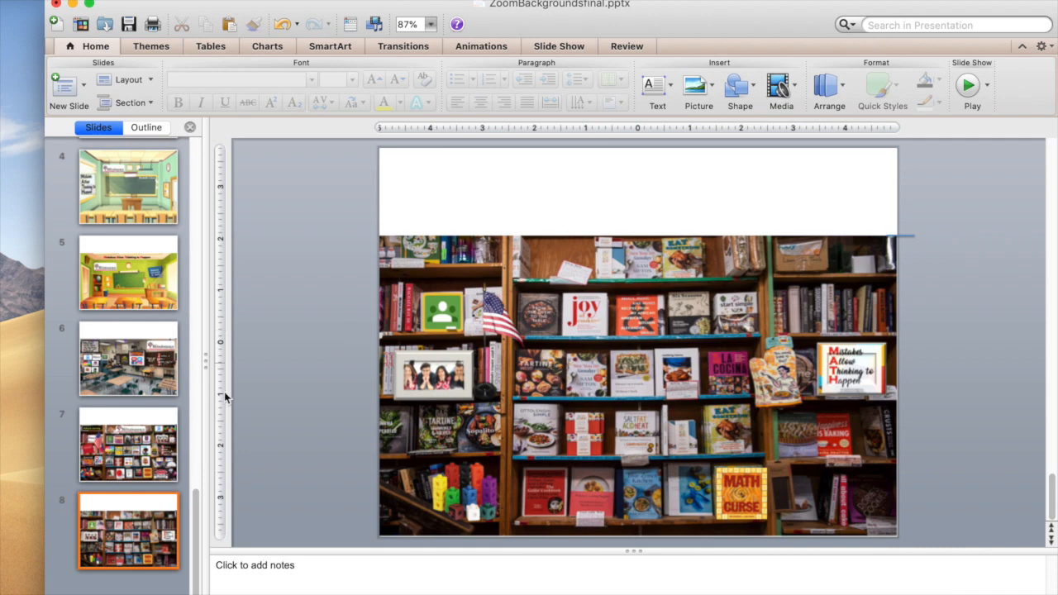
Step: View the finished bookcase on slide 7 and look up the Save as Pictures command
click(106, 481)
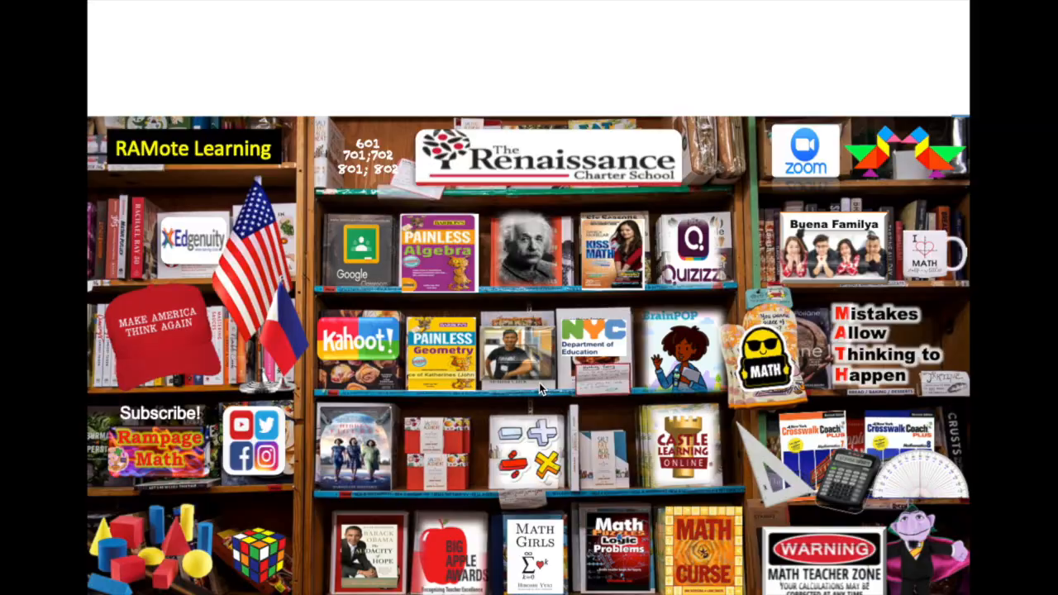
key(Escape)
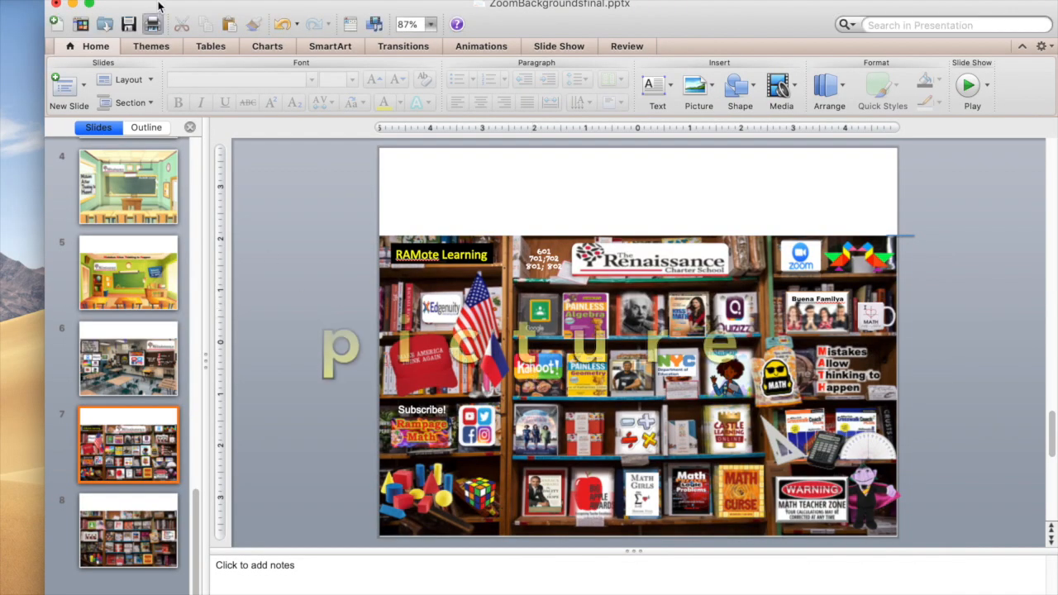
click(132, 2)
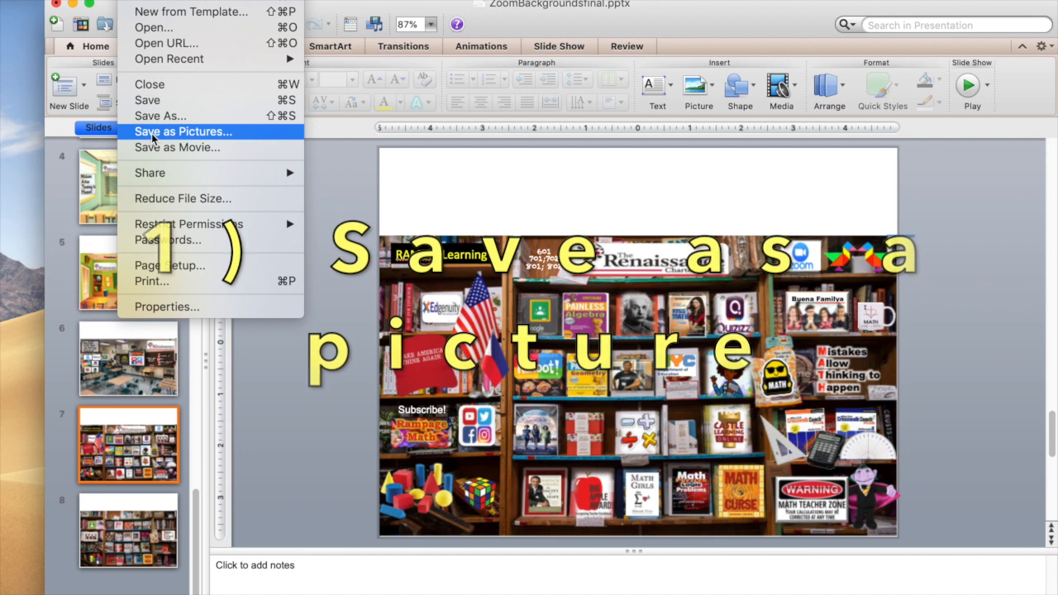
click(340, 232)
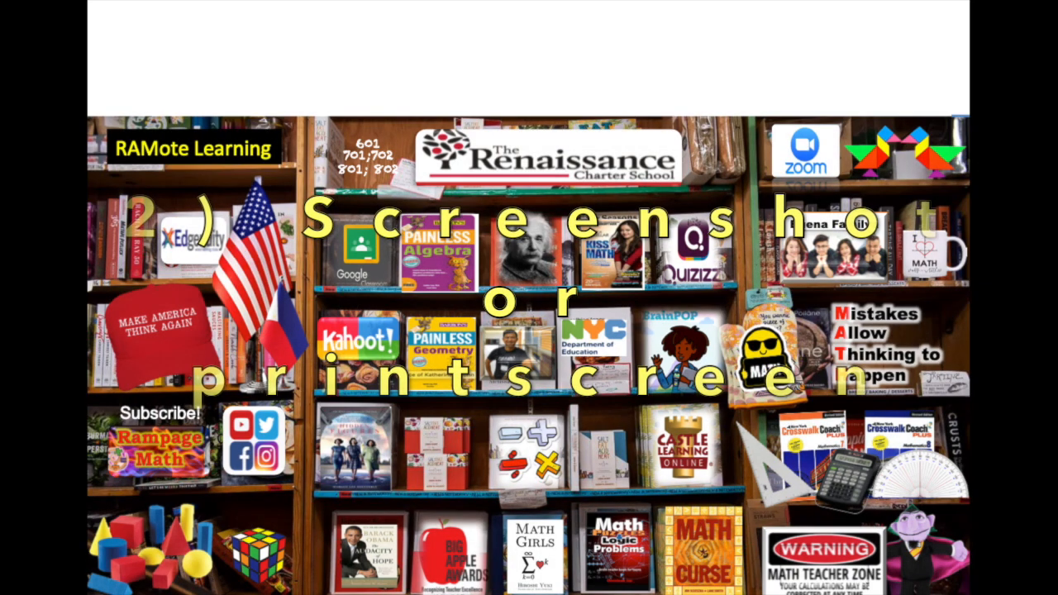
Step: Take a screenshot of slide 7 in full-screen slide show and switch to the Zoom meeting
key(super+shift+3)
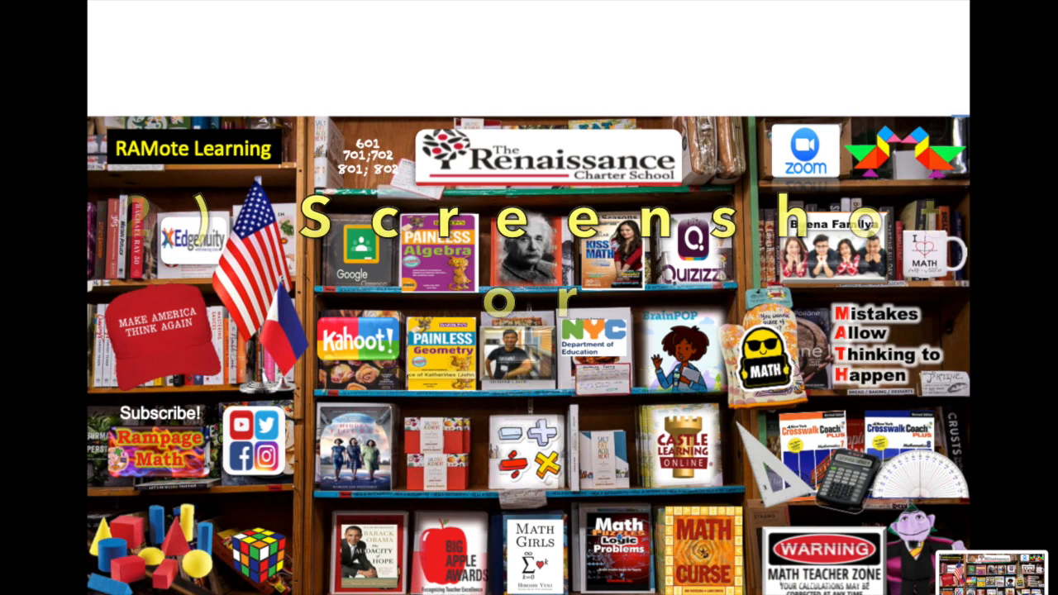
mouse_move(510, 592)
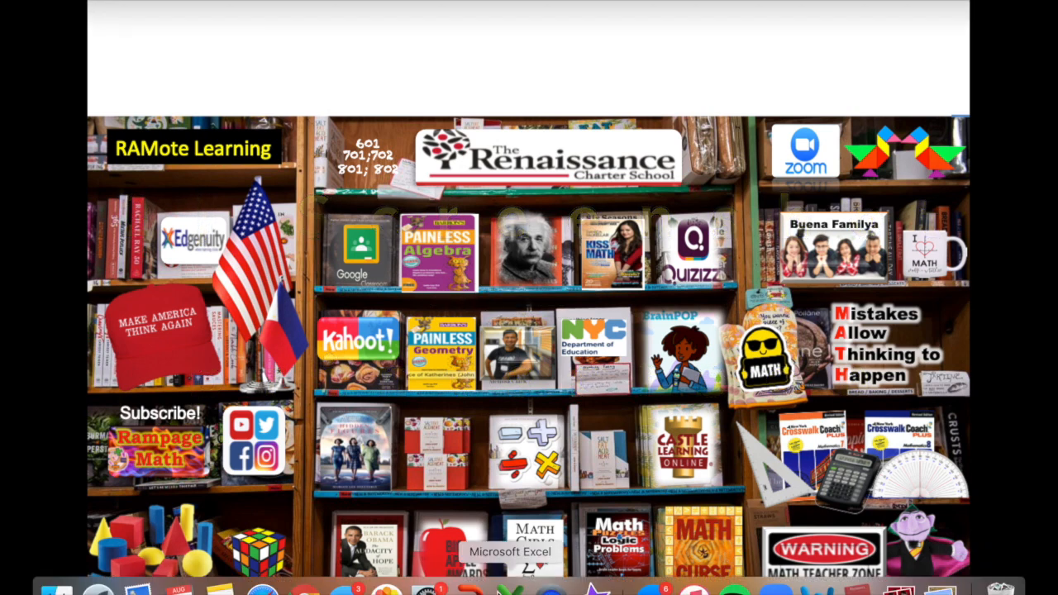
click(494, 398)
key(ctrl+Up)
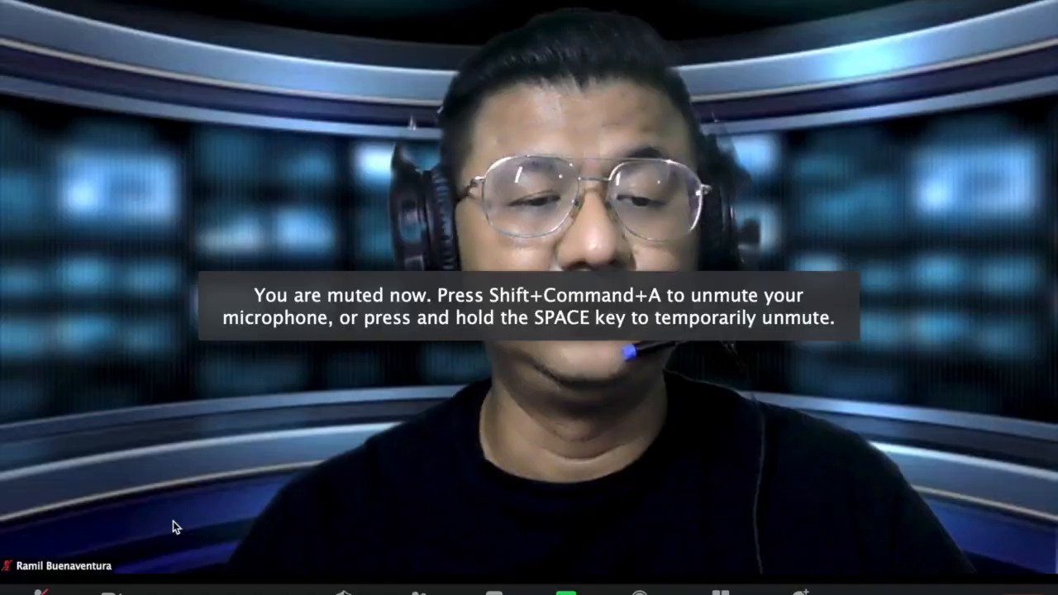
Step: Open Zoom's virtual background settings from the camera options and go to the list of background images
click(138, 593)
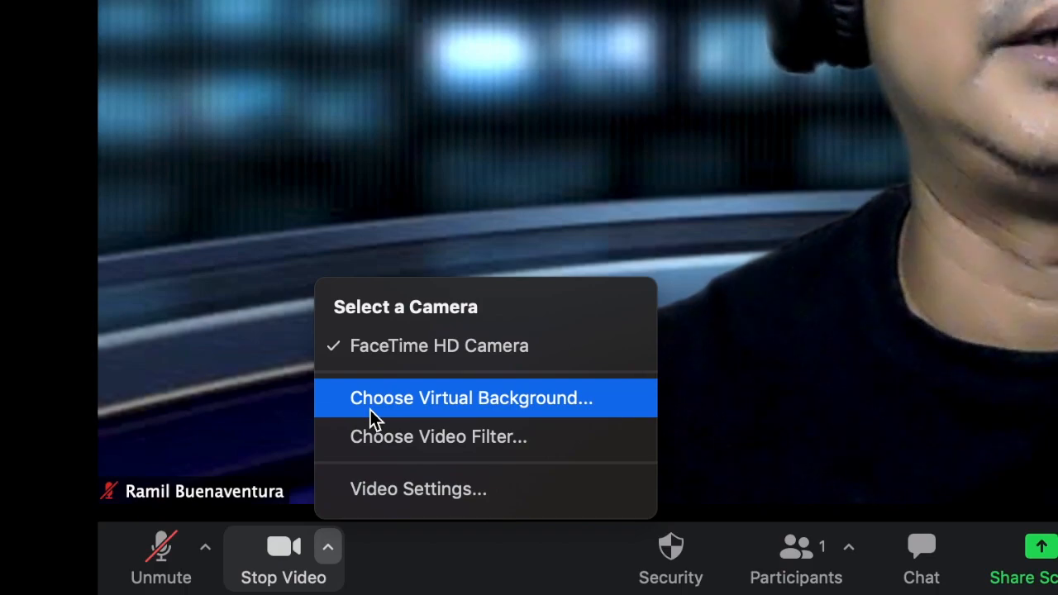
click(370, 409)
scroll(713, 389, down, 2)
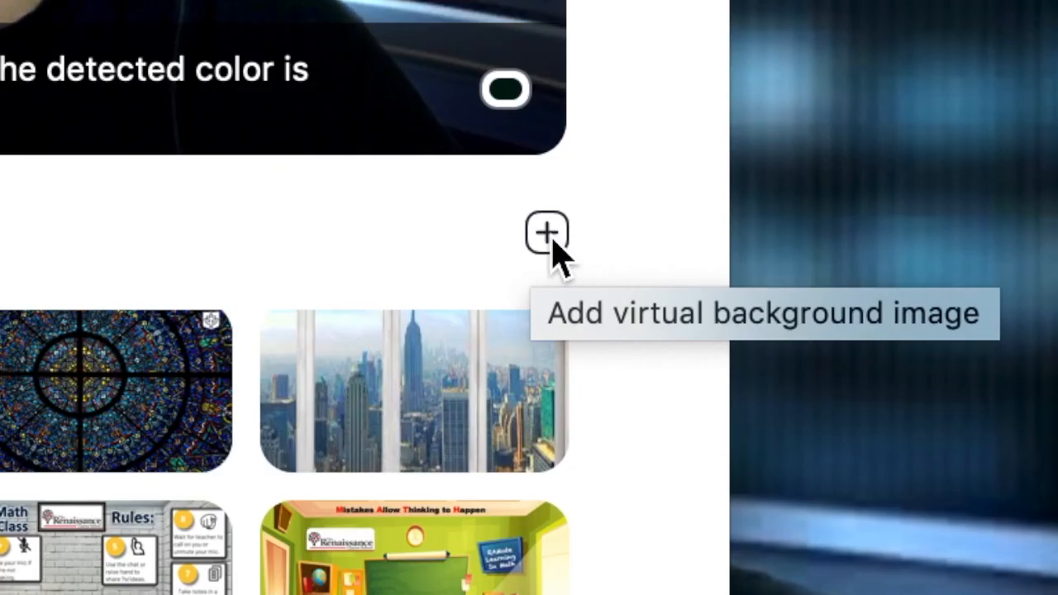
Step: Add "Screen Shot 2020-08-27 at 12.54.45 PM" from the Desktop as the virtual background image and close the settings
click(550, 238)
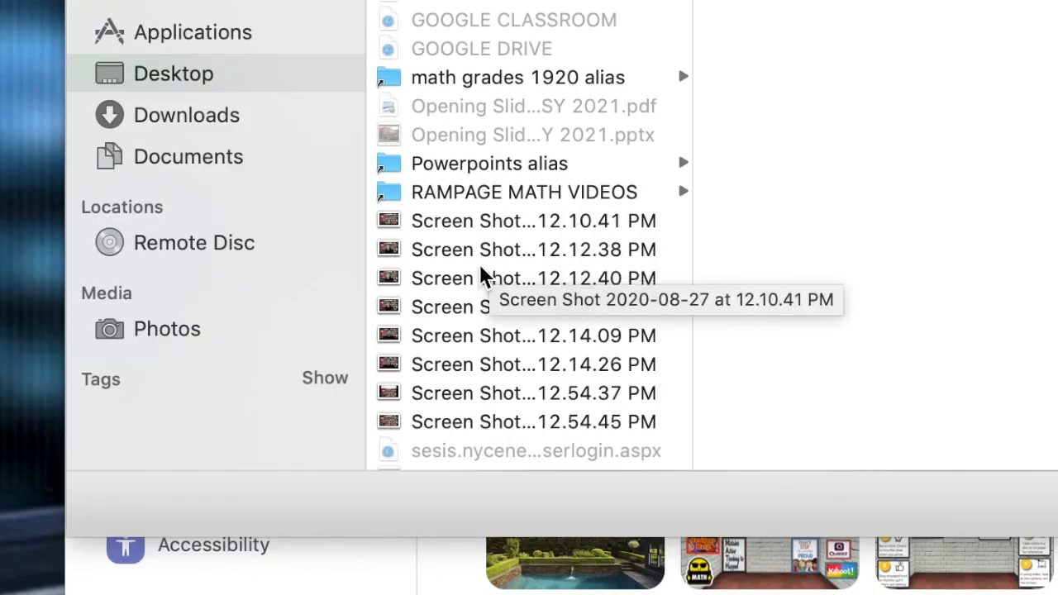
scroll(481, 267, down, 3)
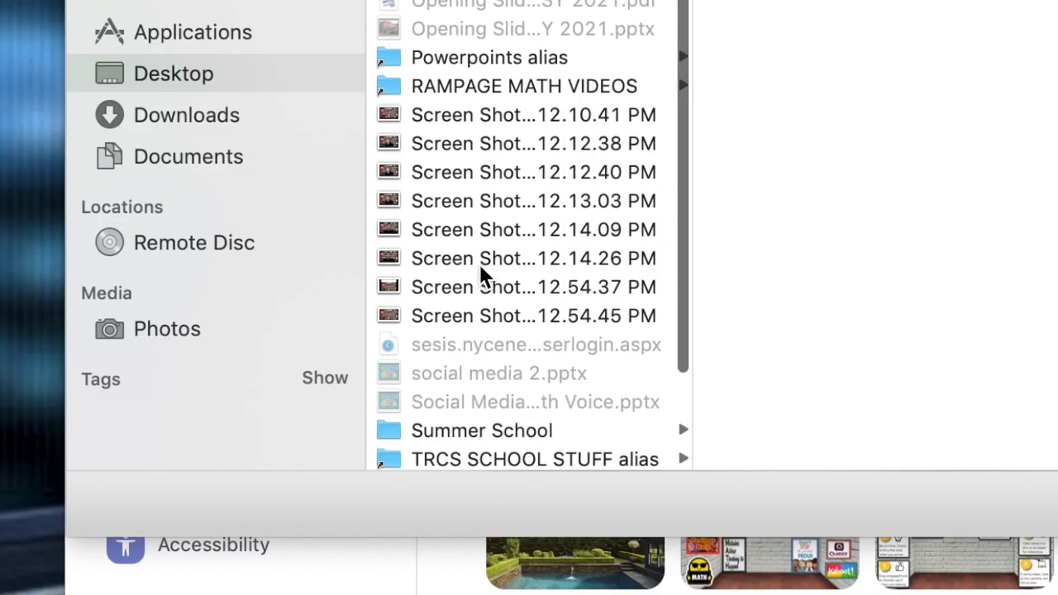
click(480, 269)
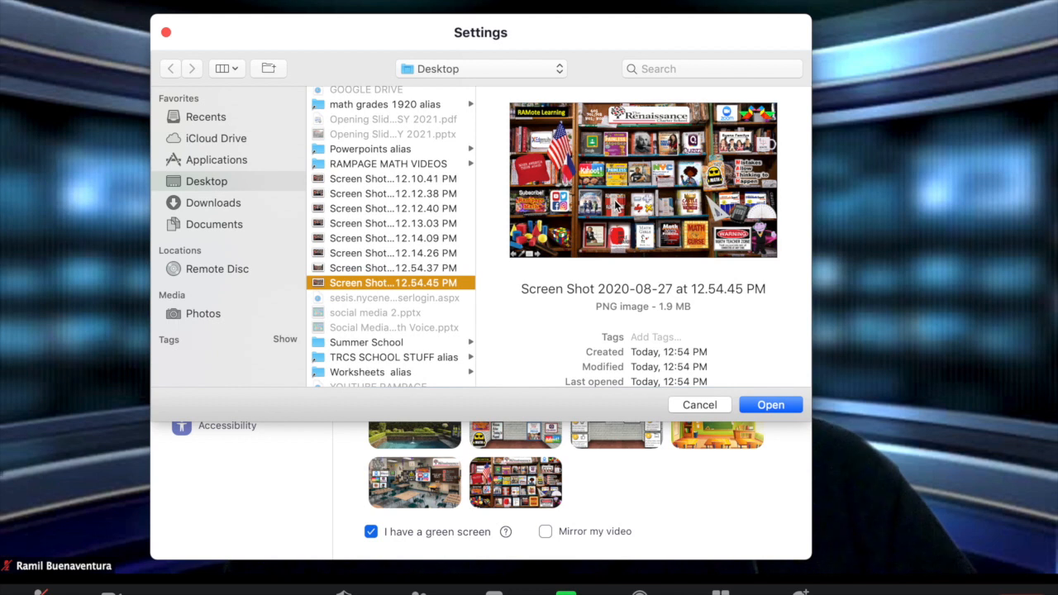
click(763, 410)
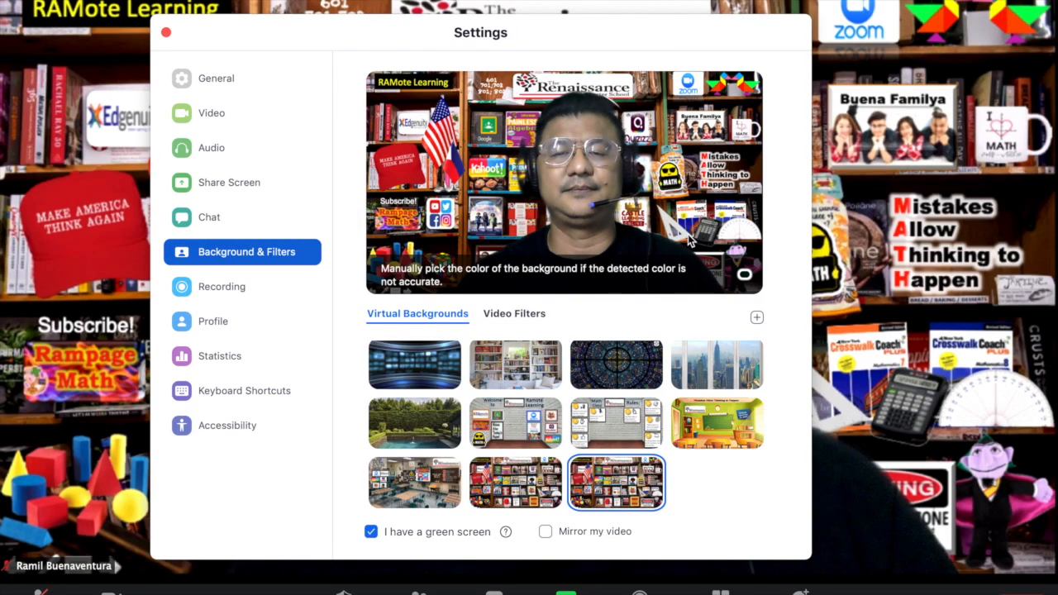
click(166, 33)
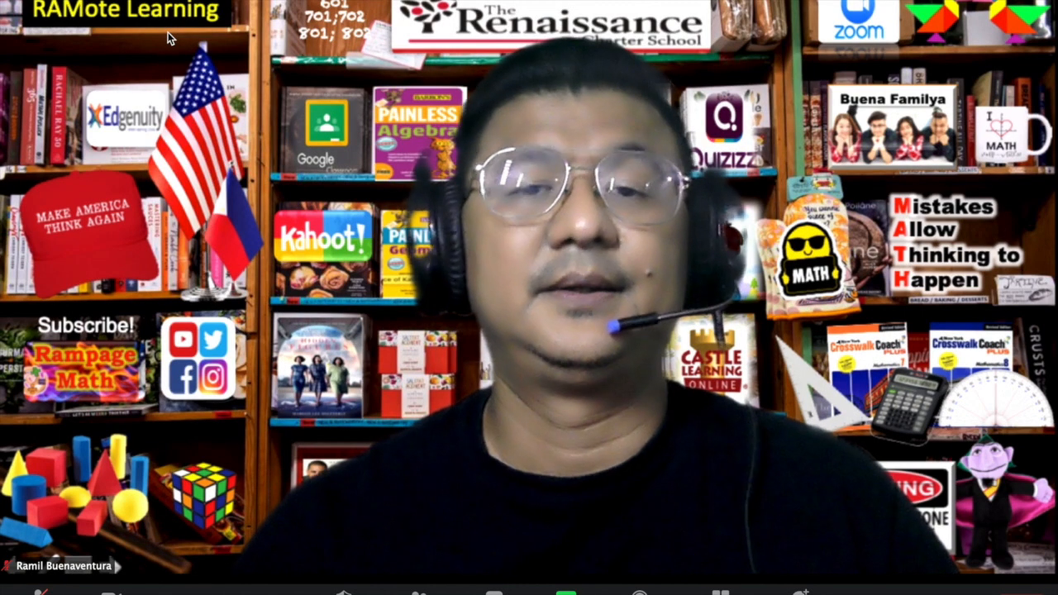